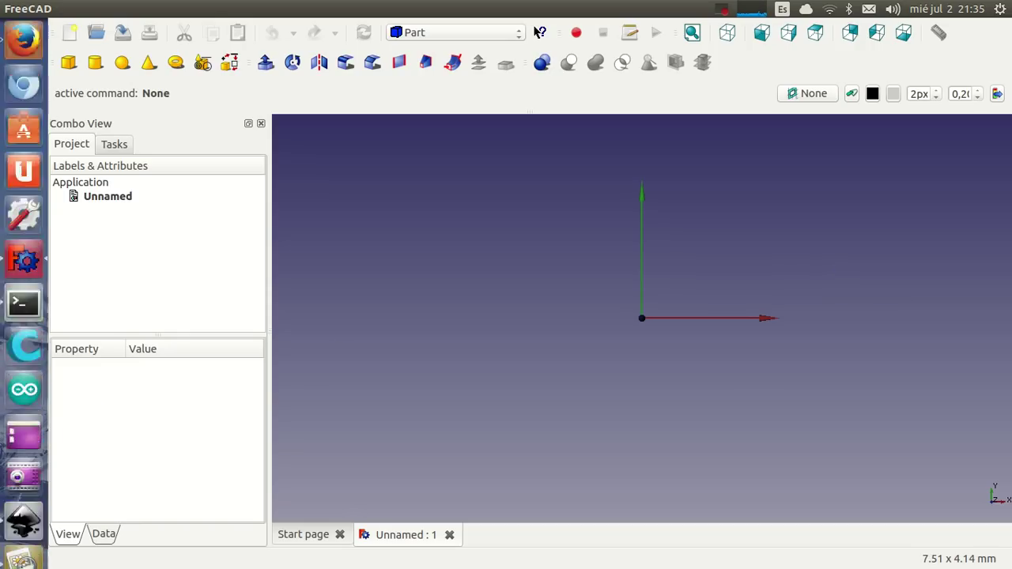
- Switch from the empty FreeCAD Unnamed project to Inkscape's blank New document 1
left_click(23, 415)
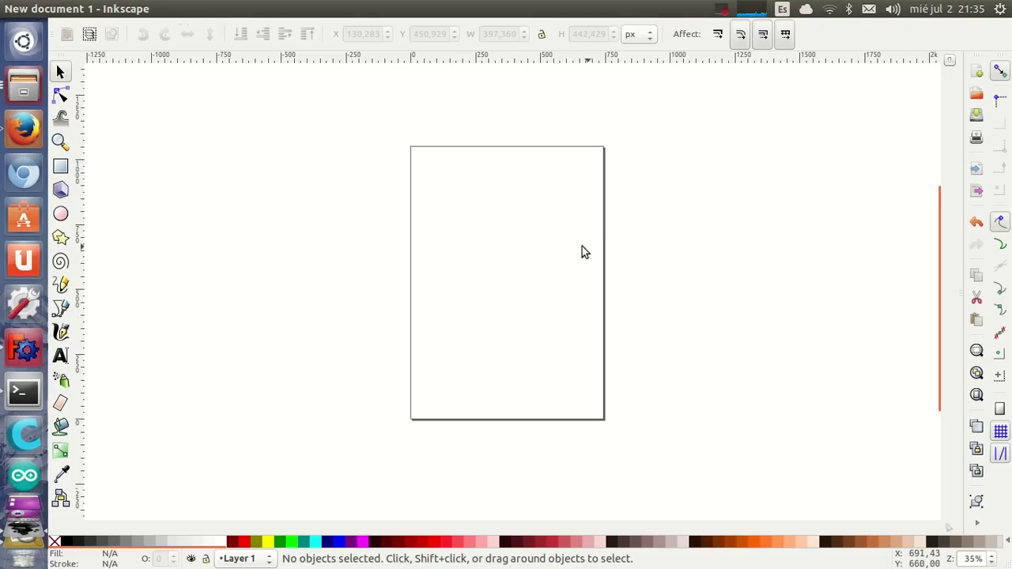
- Switch to Firefox showing the inkscape.org website
left_click(24, 126)
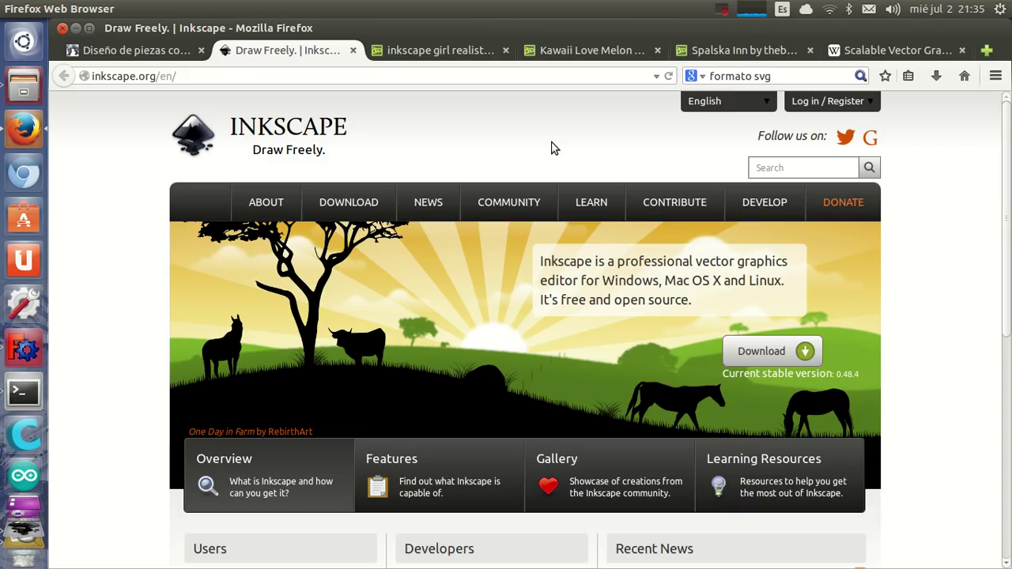
- View the inkscape girl realistic, Kawaii Love Melon and Spalska Inn artworks, then the SVG Wikipedia article
left_click(418, 52)
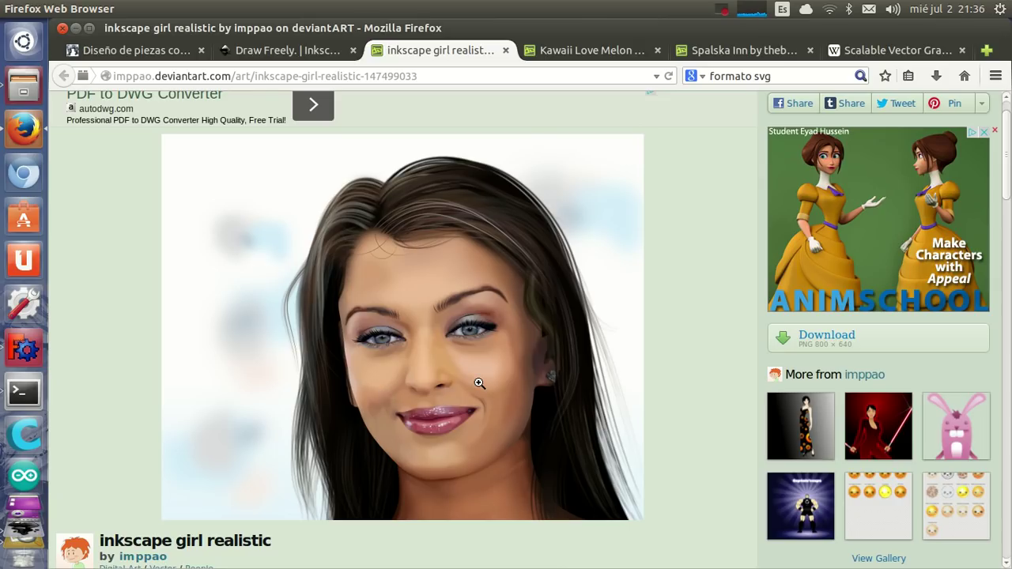
left_click(593, 51)
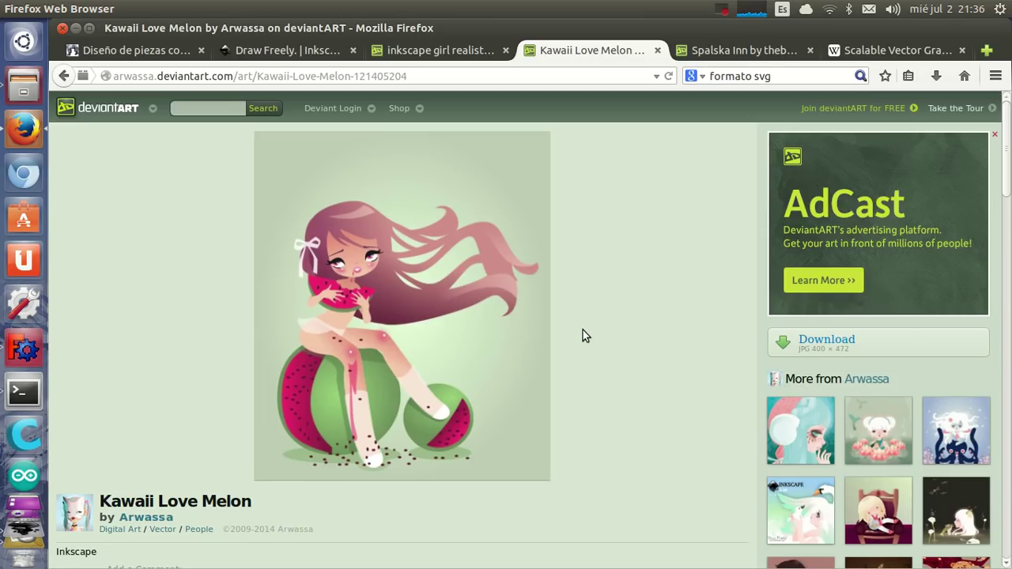
left_click(704, 50)
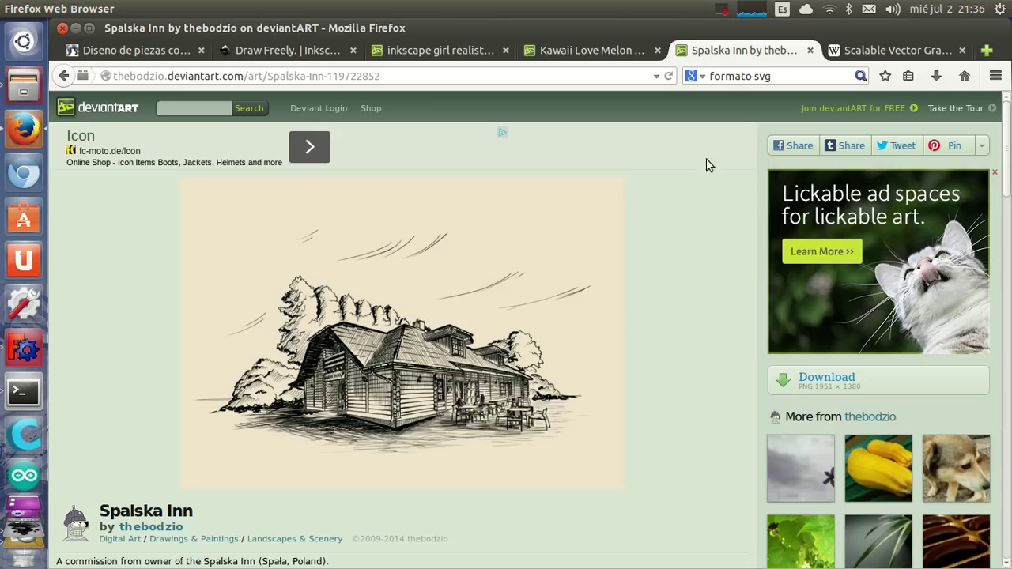
left_click(887, 50)
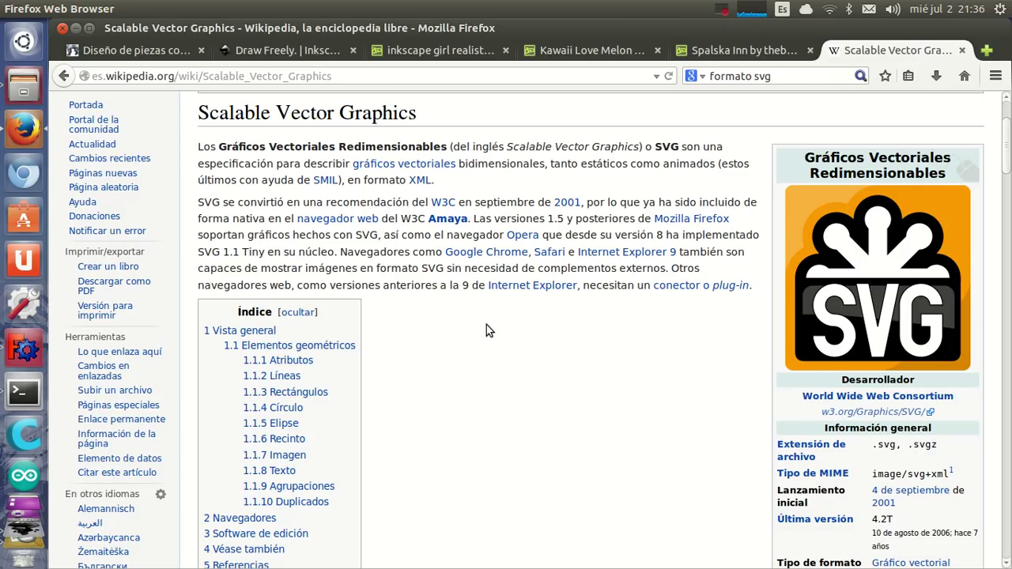
- Skim the Wikipedia SVG article, then return to the empty Inkscape document
scroll(659, 312, "down", 4)
scroll(650, 321, "down", 4)
scroll(790, 332, "down", 4)
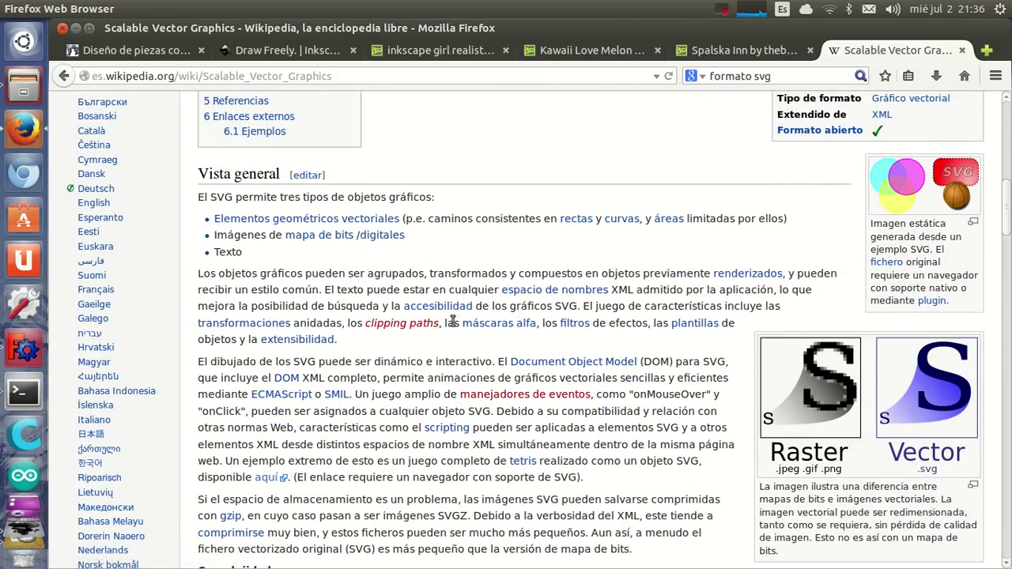
scroll(427, 292, "up", 7)
scroll(425, 284, "up", 8)
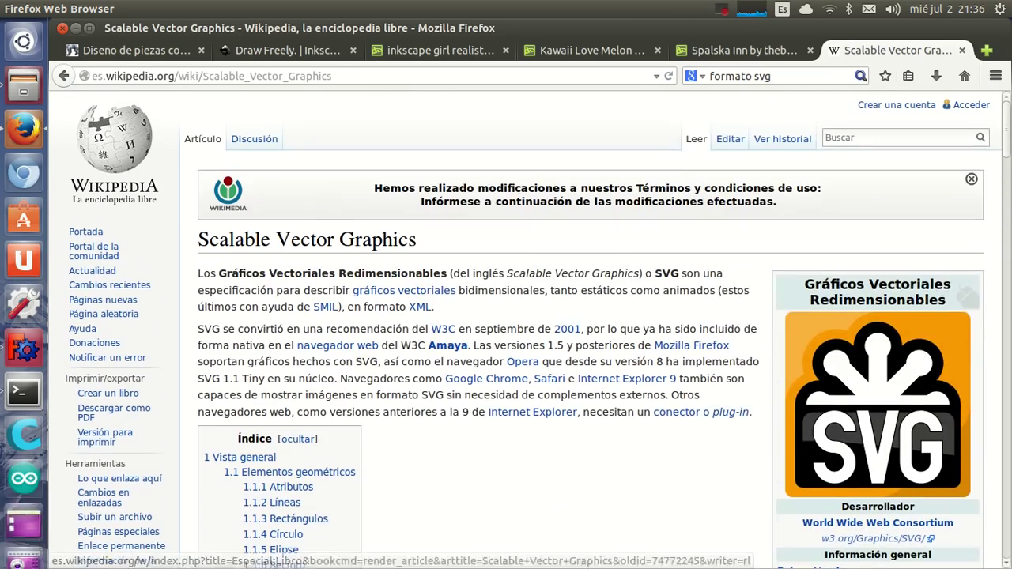
left_click(24, 427)
left_click(397, 345)
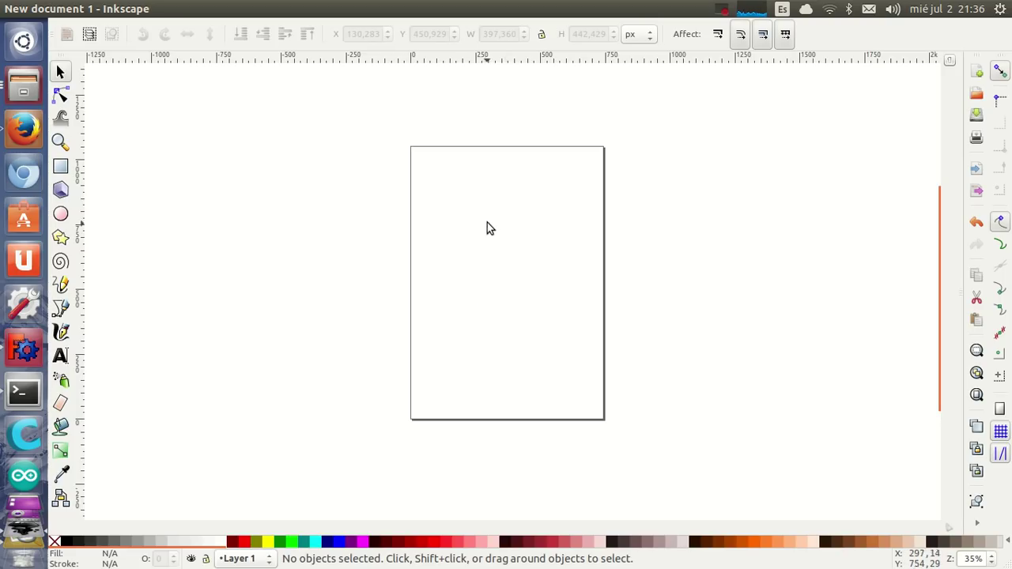
- Zoom the page to about 99% and pan to bring its top edge into view
key("ctrl")
scroll(501, 214, "up", 1)
scroll(502, 214, "up", 1)
scroll(502, 214, "up", 1)
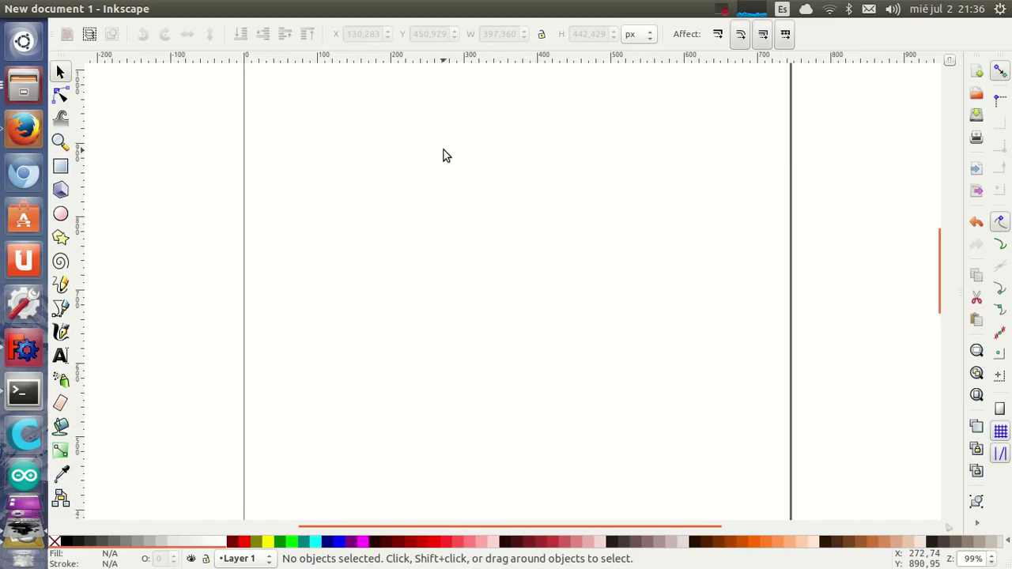
mouse_move(422, 126)
left_mouse_down()
mouse_move(393, 312)
mouse_move(448, 213)
left_mouse_up()
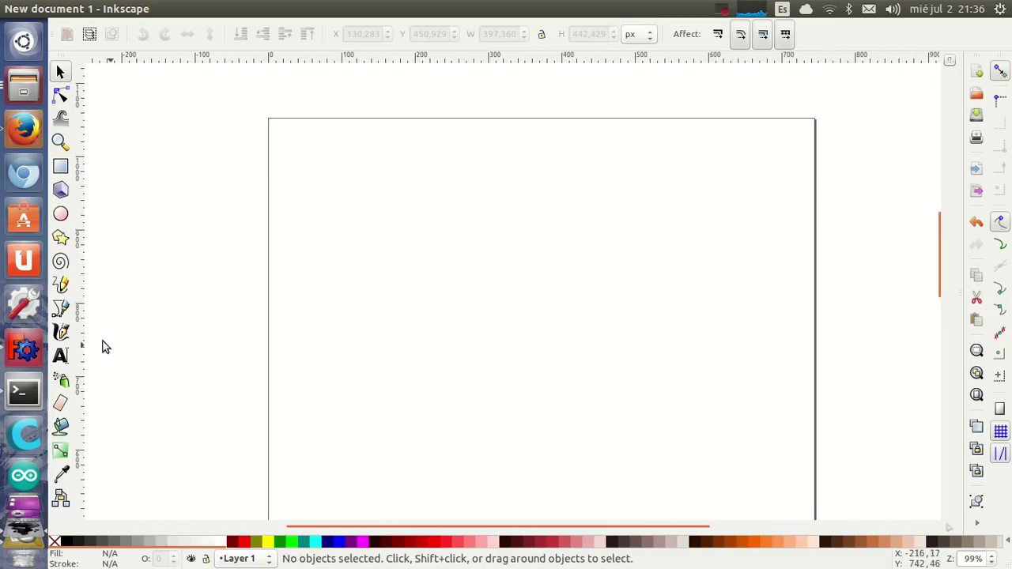
- Draw a straight-segment zigzag of four peaks with the Bezier pen, ending low at the right
left_click(61, 308)
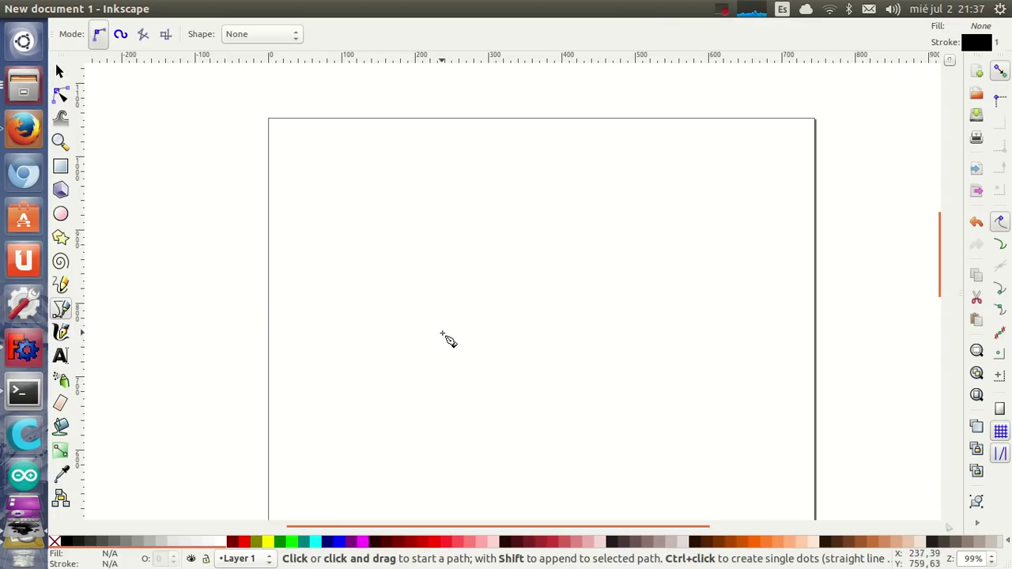
left_click(393, 300)
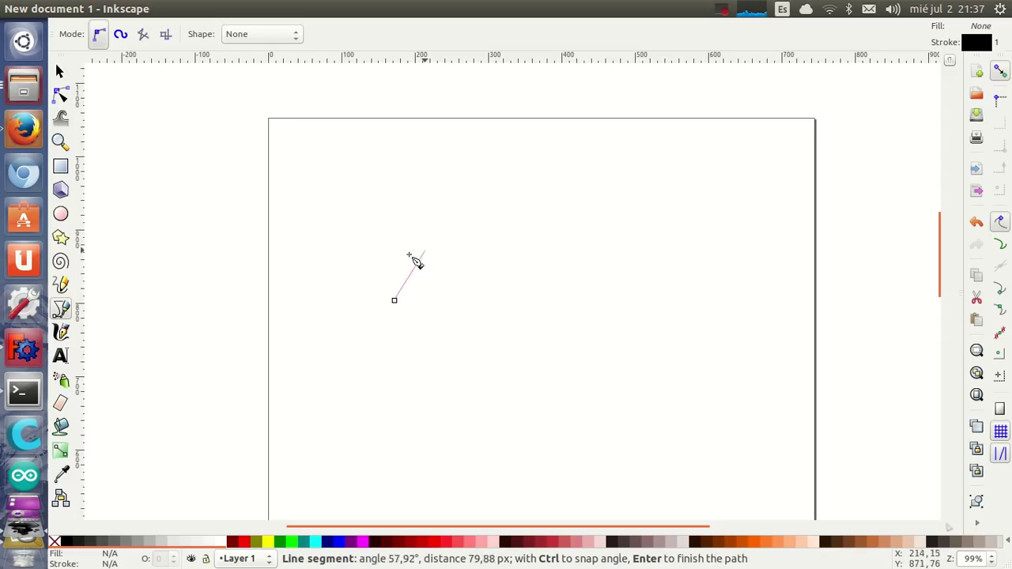
left_click(435, 209)
left_click(466, 301)
left_click(501, 227)
left_click(531, 295)
left_click(564, 192)
left_click(588, 294)
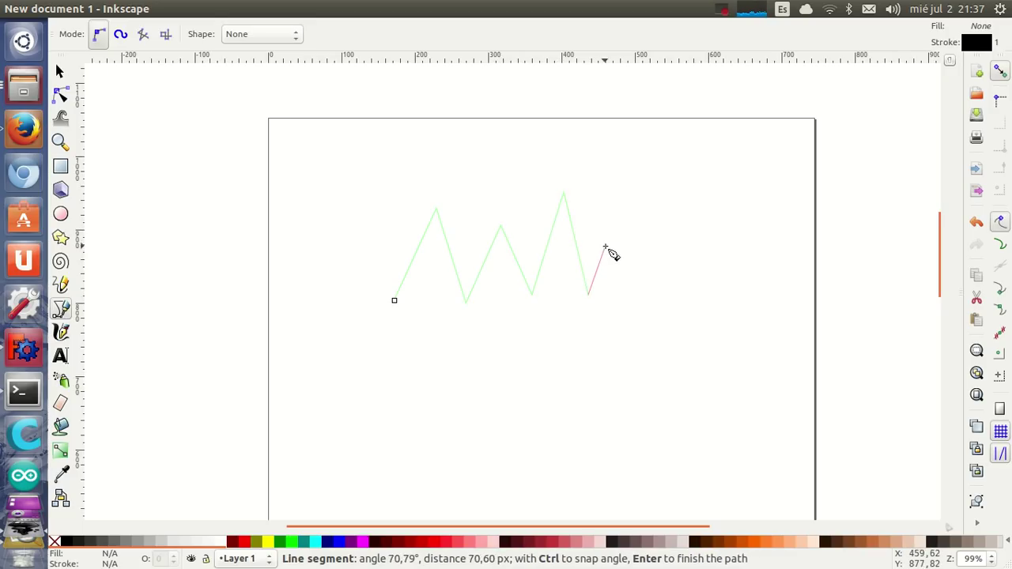
left_click(628, 210)
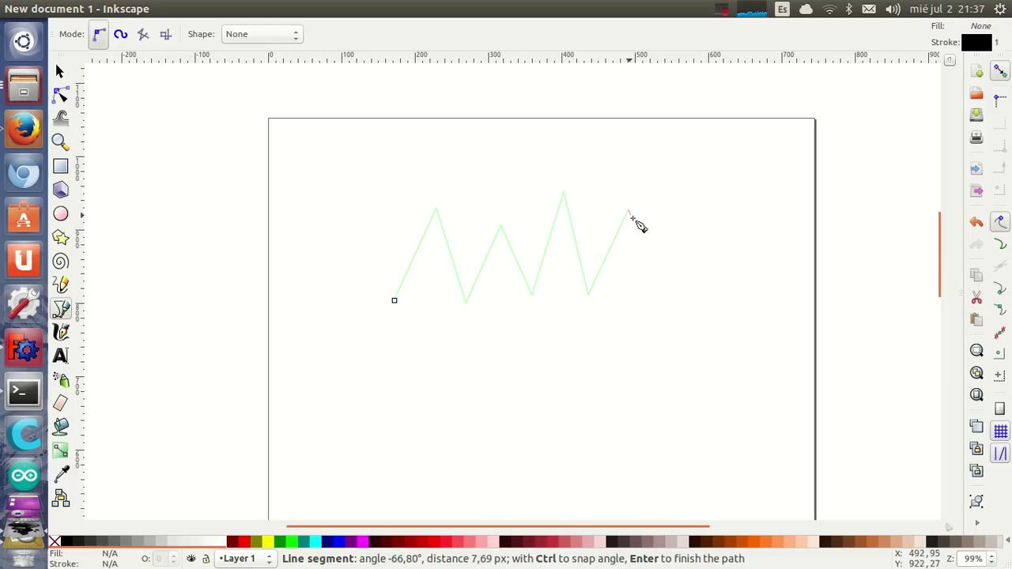
left_click(657, 293)
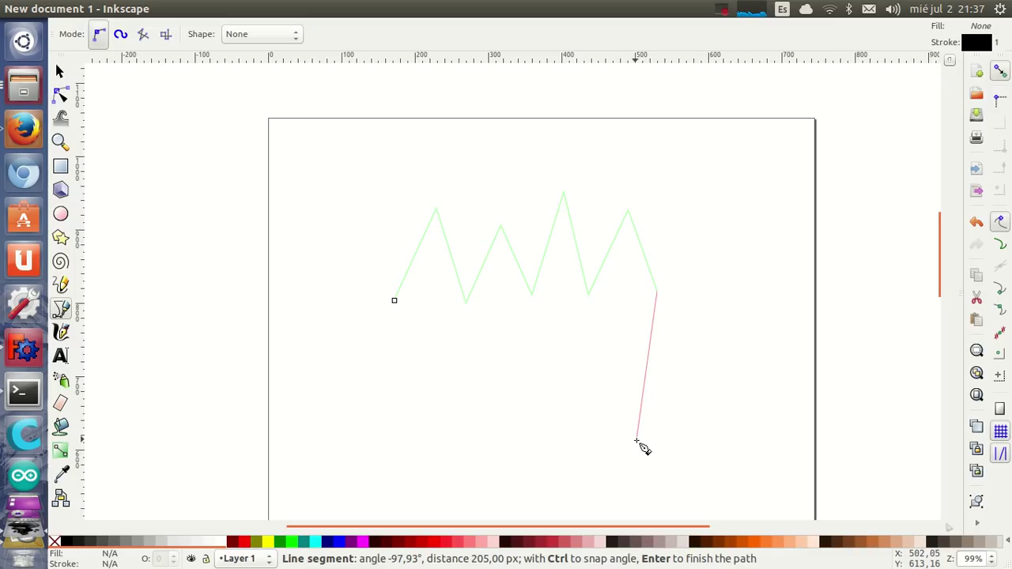
- Draw three curved wave arches along the bottom and close the path at its start node
left_click_drag(636, 440, 591, 440)
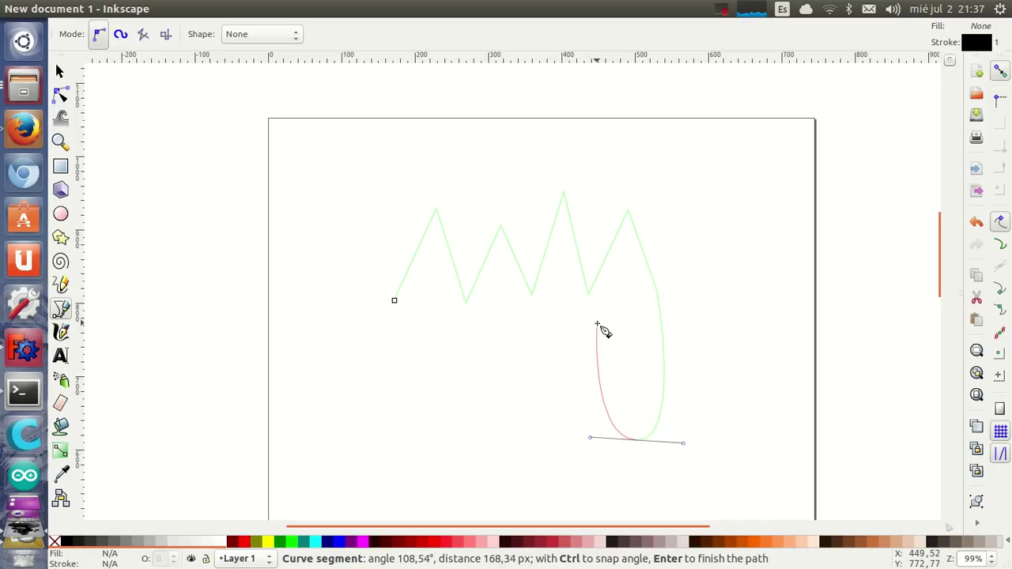
mouse_move(603, 326)
left_mouse_down()
mouse_move(585, 320)
mouse_move(567, 341)
left_mouse_up()
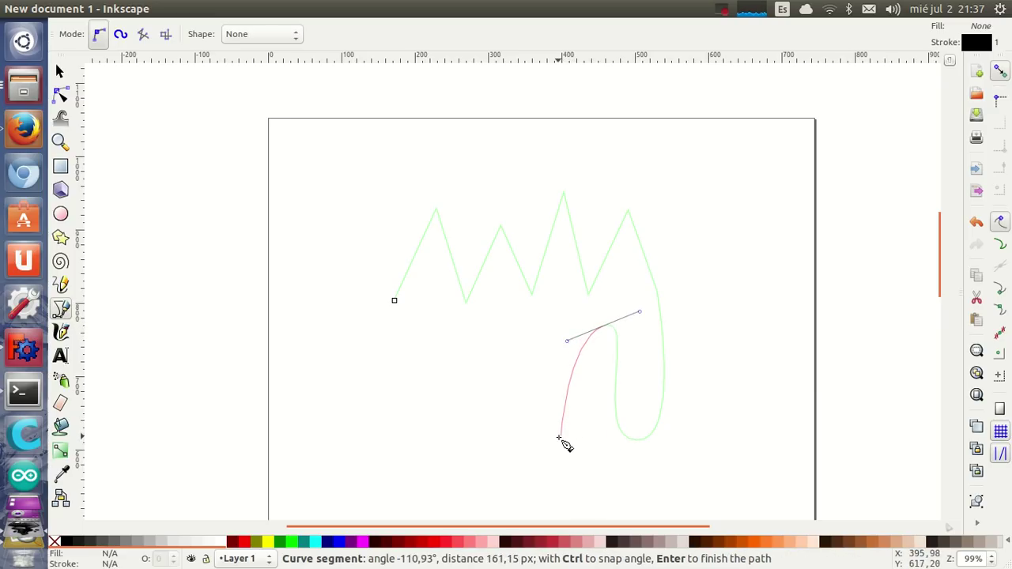
left_click_drag(559, 438, 524, 427)
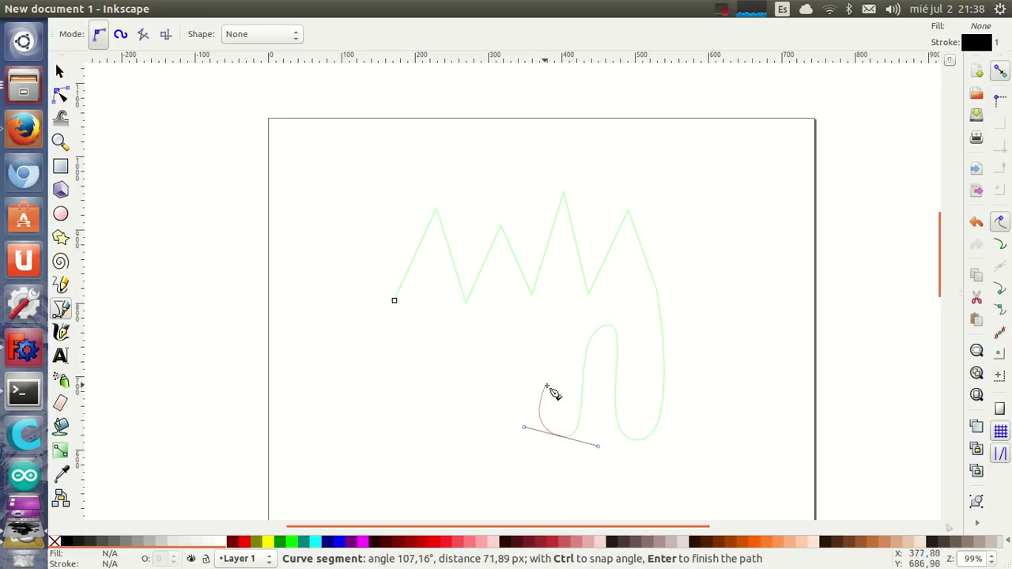
left_click_drag(539, 320, 515, 322)
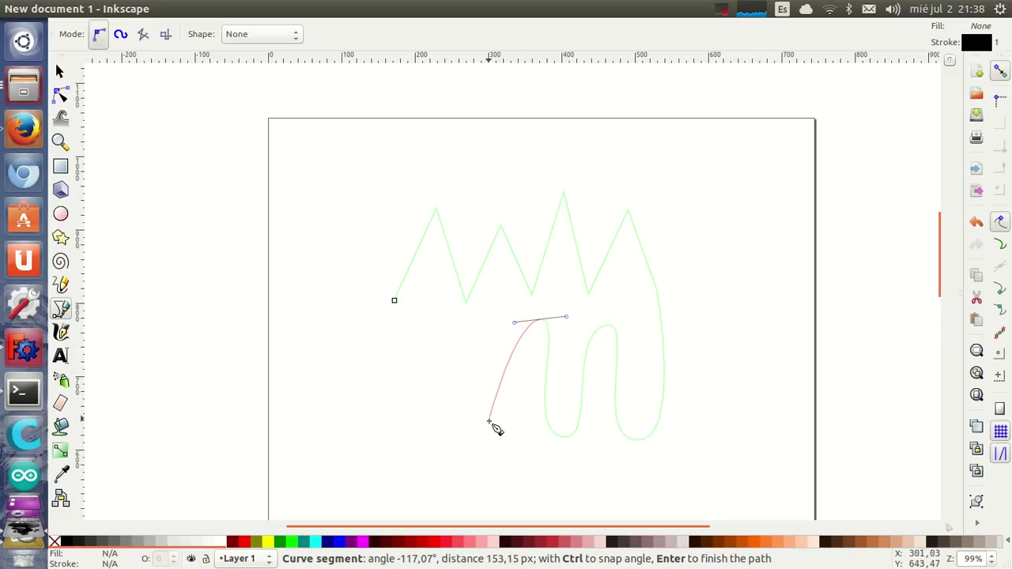
left_click_drag(484, 427, 453, 424)
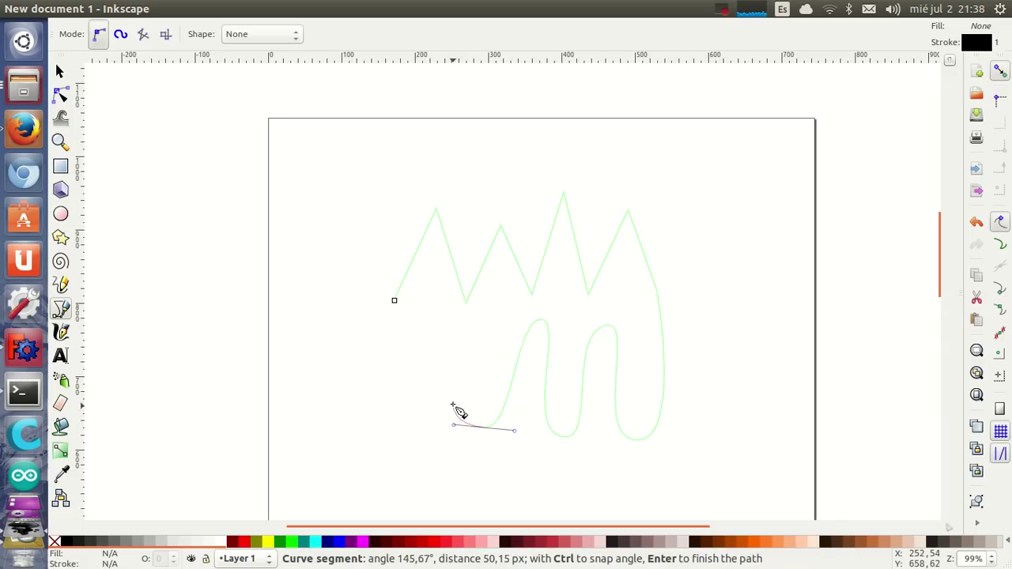
left_click_drag(456, 323, 431, 322)
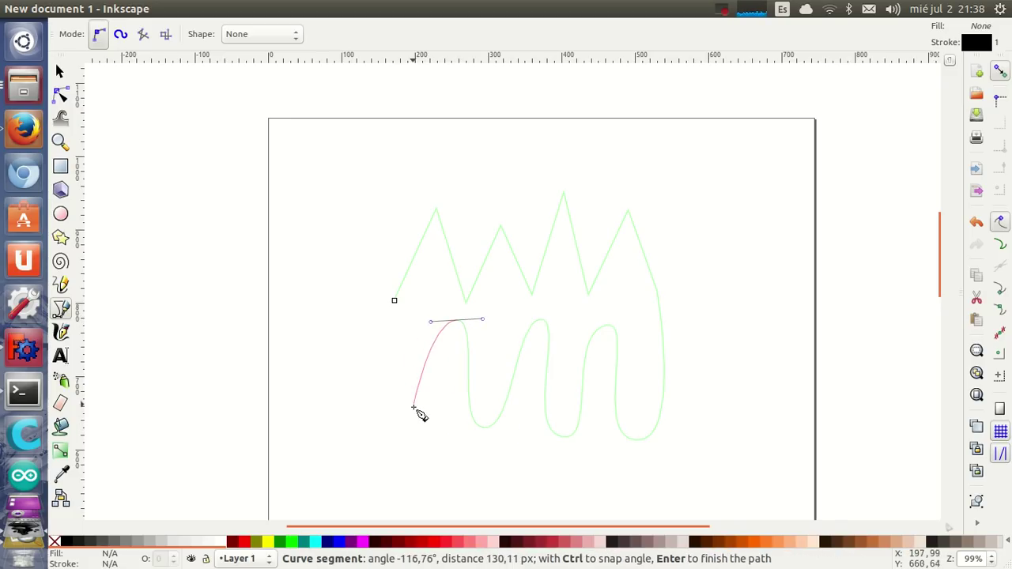
left_click_drag(416, 421, 388, 418)
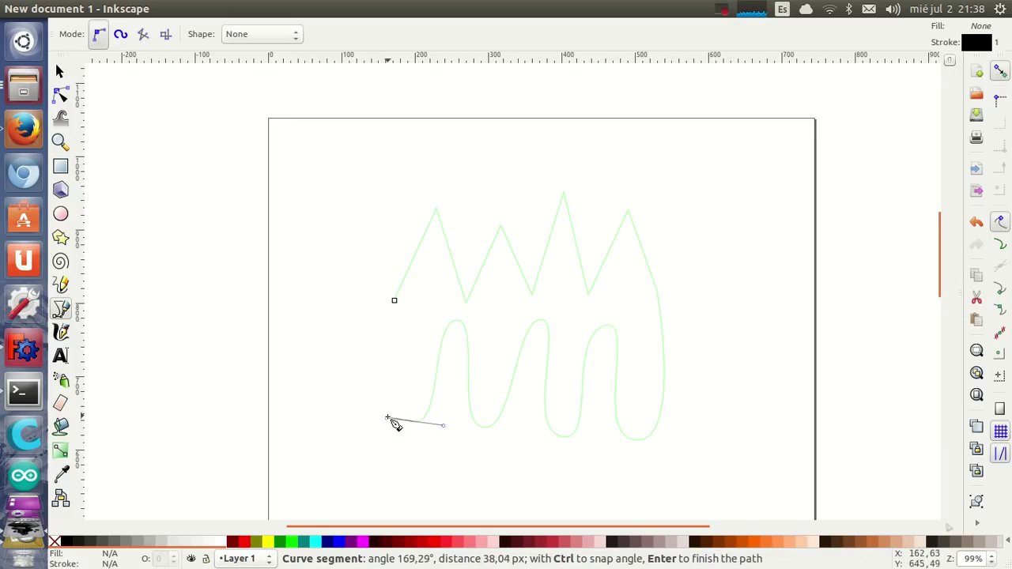
left_click(394, 301)
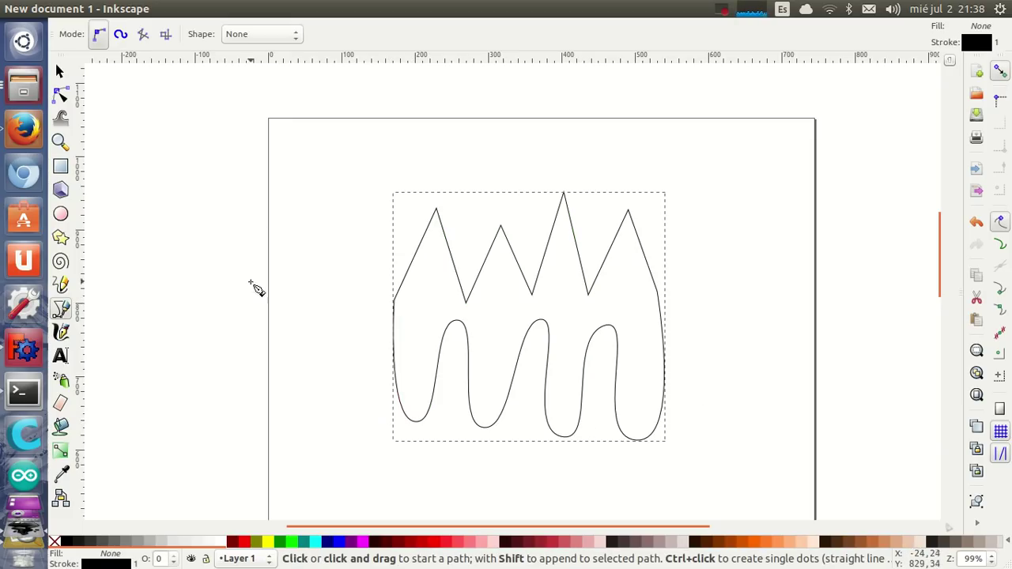
- Reshape the path's peaks, middle valley and arch tops with the node editor
left_click(60, 72)
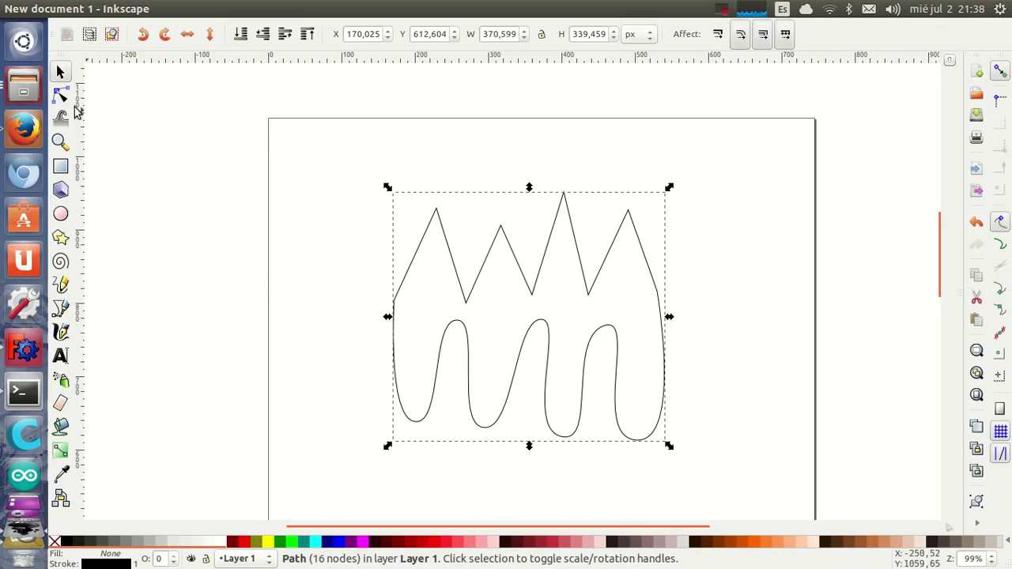
left_click(64, 97)
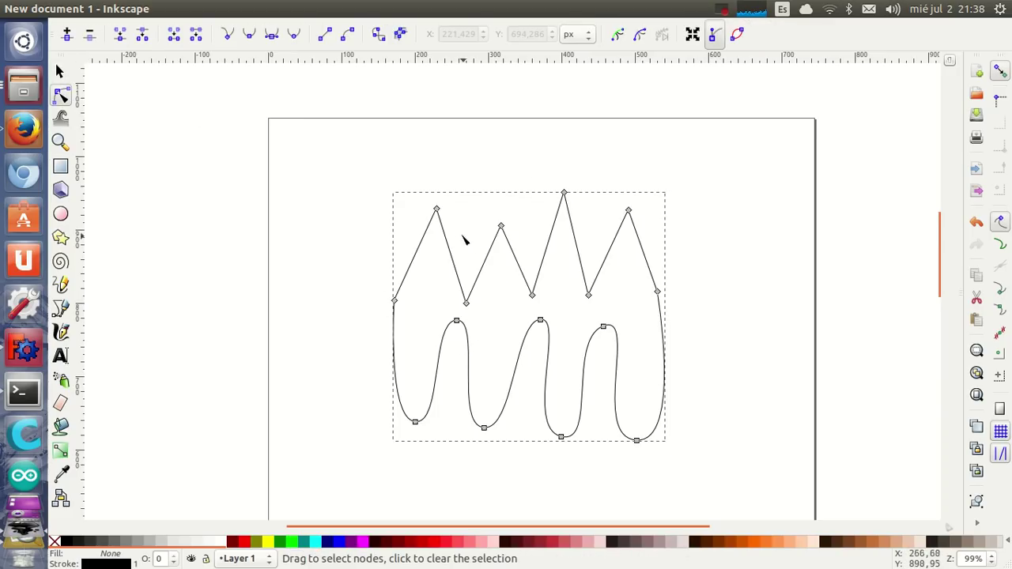
left_click_drag(437, 210, 437, 218)
left_click_drag(502, 227, 500, 211)
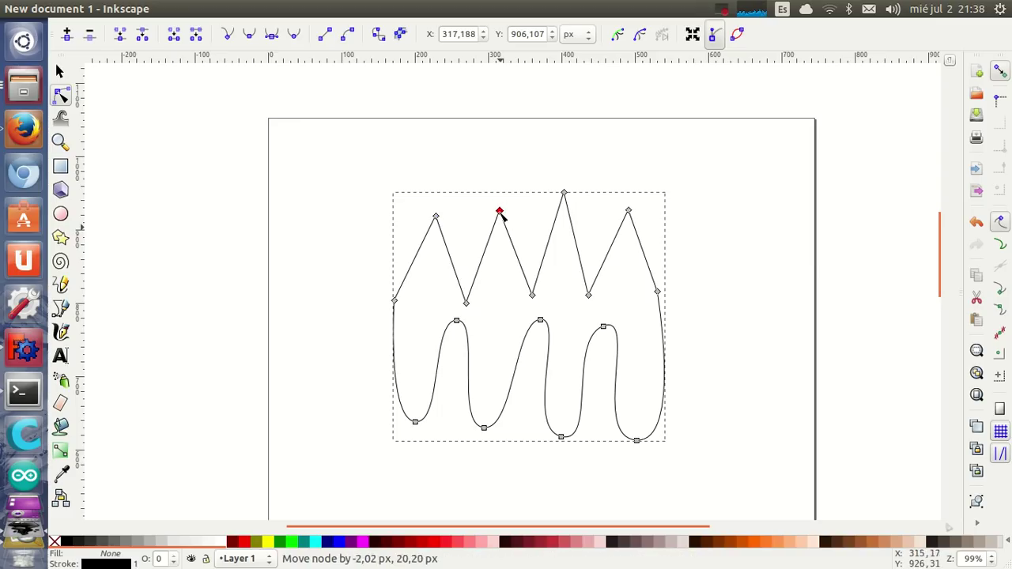
left_click_drag(533, 296, 528, 288)
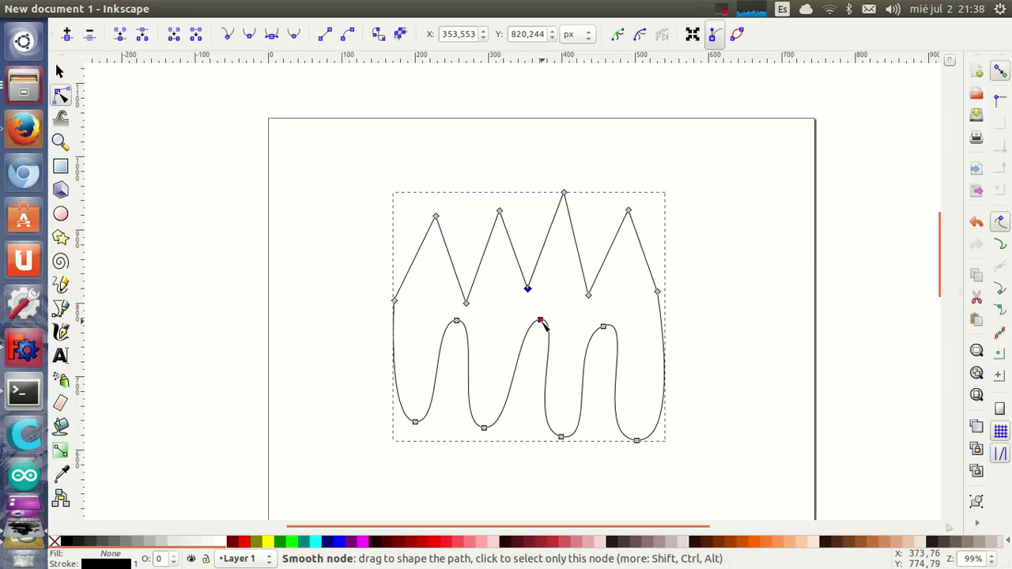
mouse_move(541, 322)
left_mouse_down()
mouse_move(519, 328)
mouse_move(548, 346)
mouse_move(551, 327)
mouse_move(576, 308)
mouse_move(549, 328)
mouse_move(577, 355)
mouse_move(569, 393)
mouse_move(541, 337)
mouse_move(576, 323)
mouse_move(561, 332)
mouse_move(490, 323)
mouse_move(486, 339)
mouse_move(512, 339)
left_mouse_up()
mouse_move(456, 321)
left_mouse_down()
mouse_move(467, 322)
mouse_move(450, 354)
mouse_move(453, 339)
mouse_move(494, 352)
mouse_move(490, 338)
left_mouse_up()
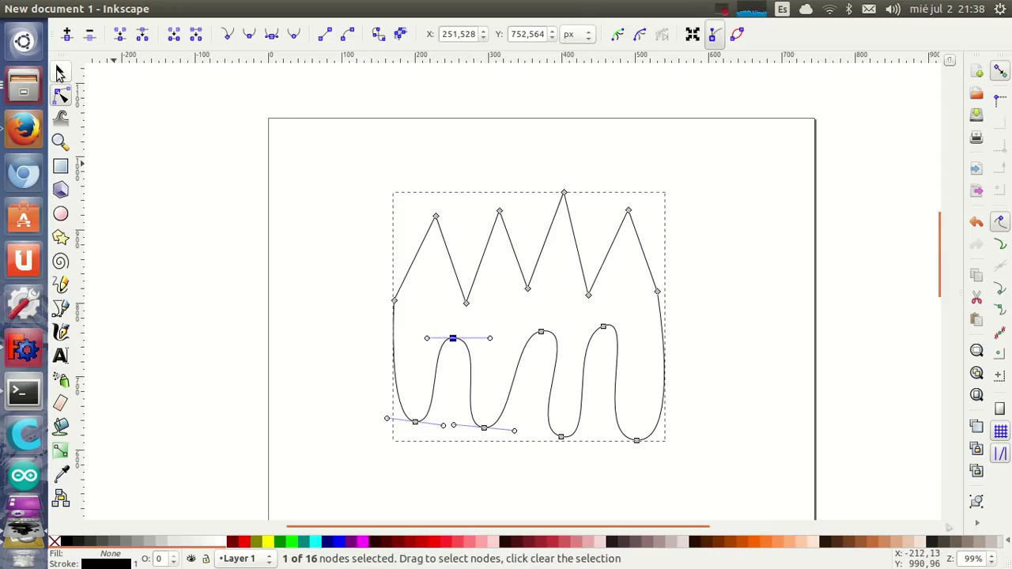
- Move the whole closed path up and left to X -178,478, Y 878,274
left_click(59, 72)
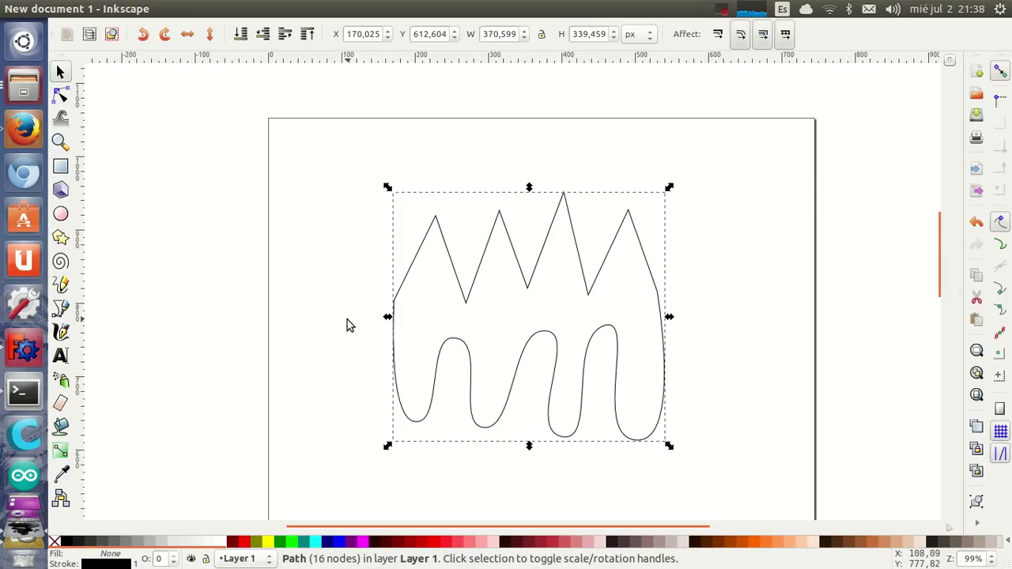
scroll(349, 324, "up", 3)
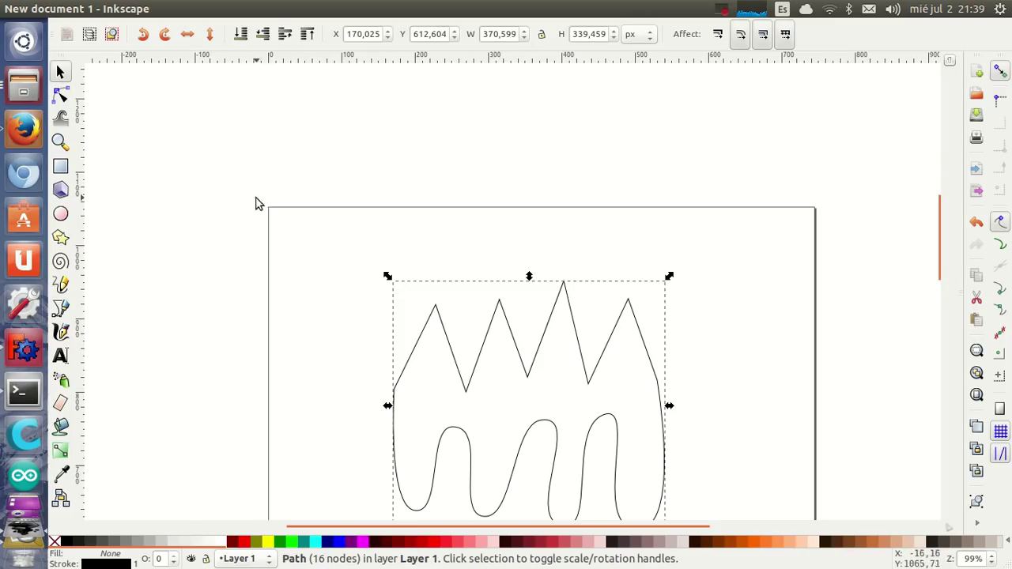
mouse_move(538, 386)
left_mouse_down()
mouse_move(290, 207)
mouse_move(283, 191)
left_mouse_up()
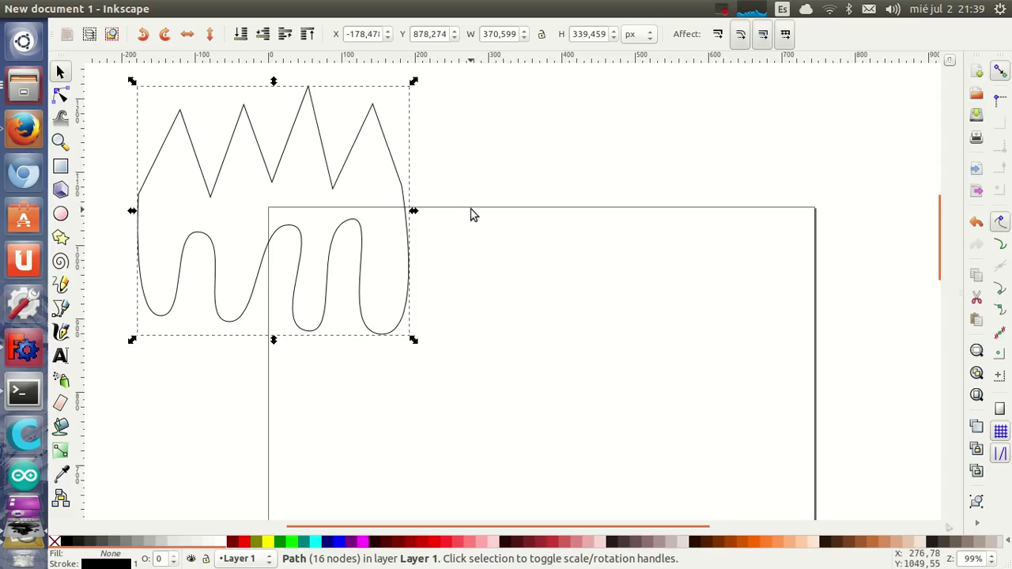
mouse_move(151, 8)
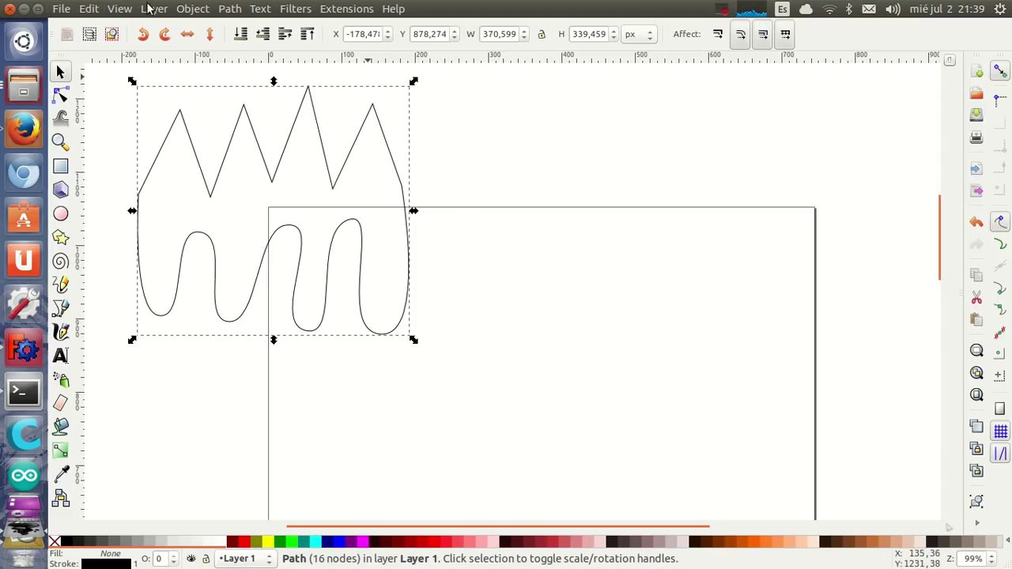
- Save As Plain SVG (*.svg), renaming drawing.svg to t.svg
left_click(60, 9)
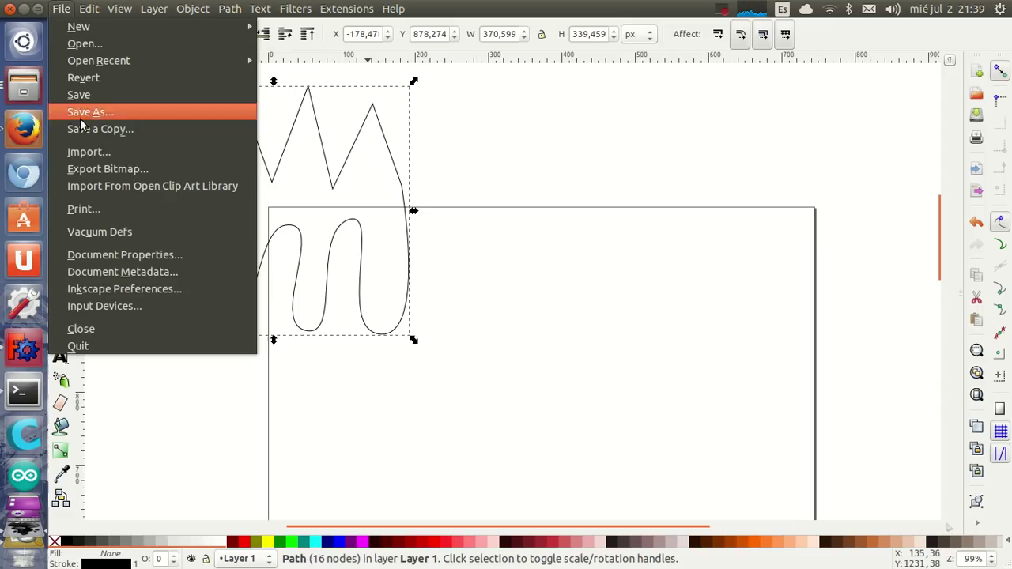
left_click(119, 112)
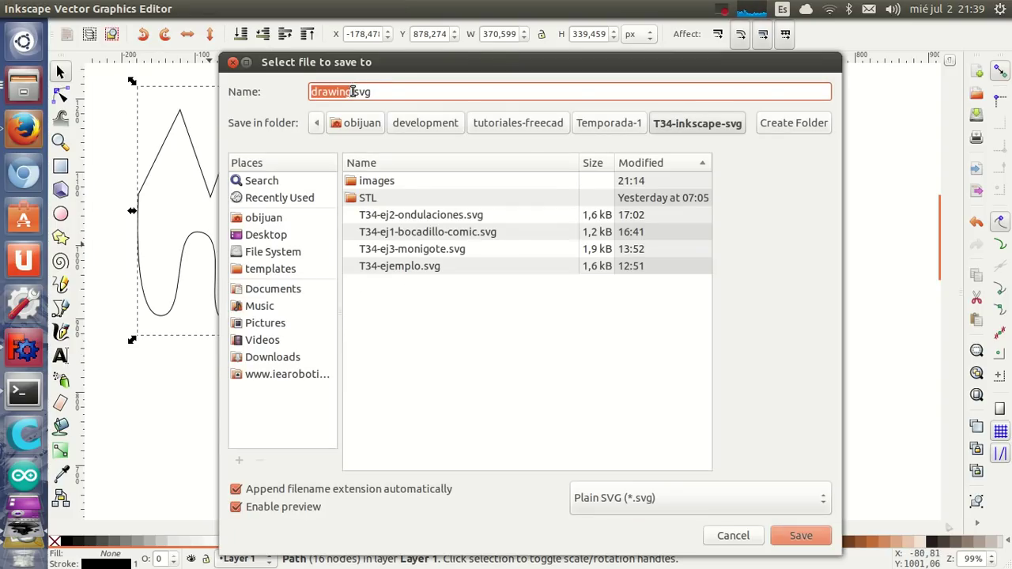
left_click(610, 502)
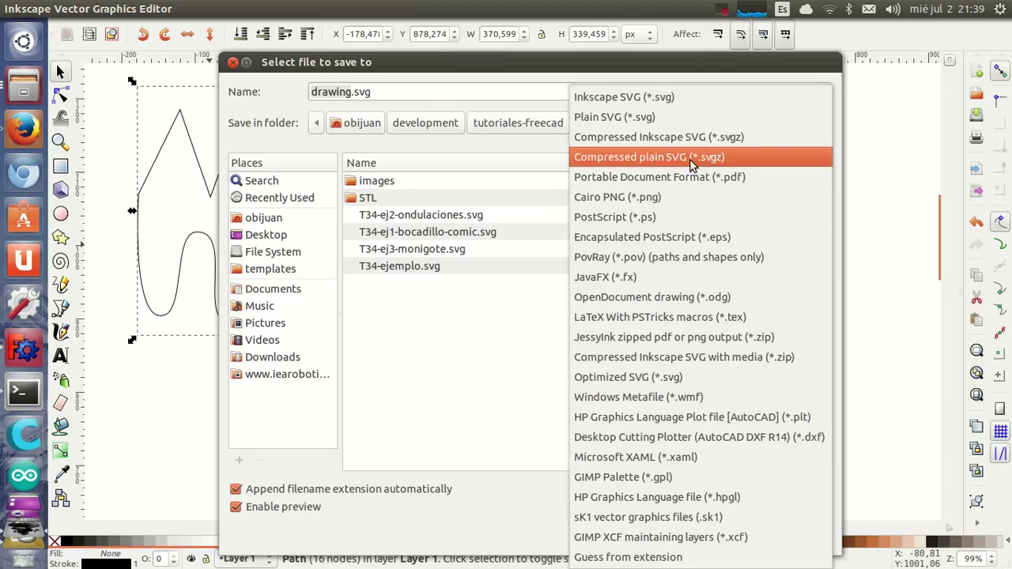
left_click(622, 120)
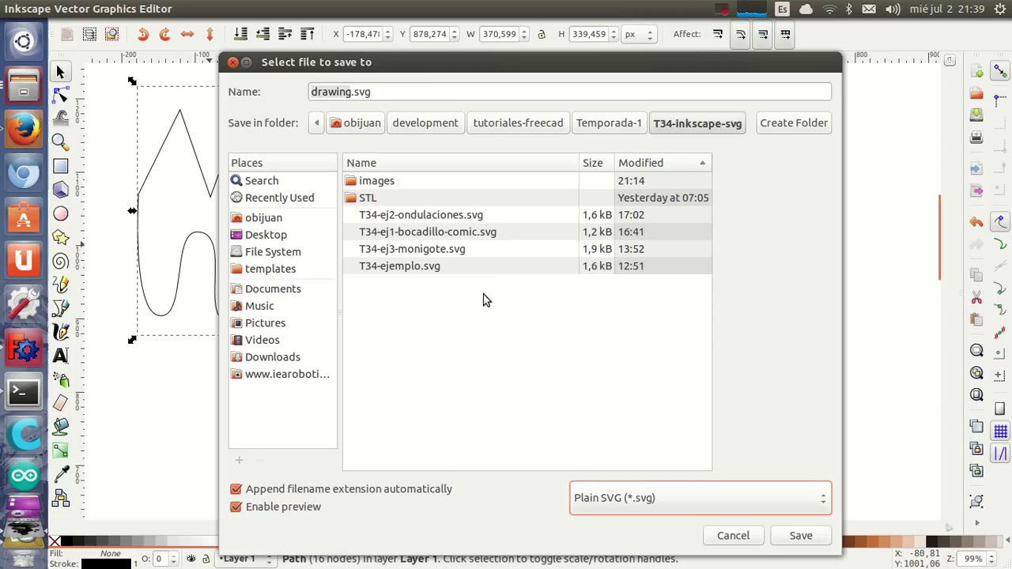
left_click(351, 91)
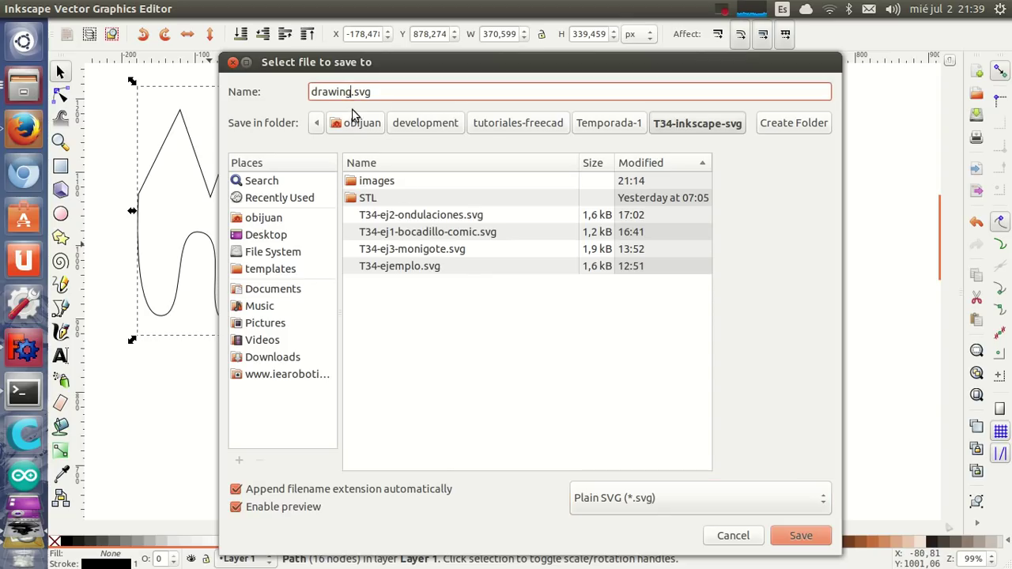
key("BackSpace")
key("BackSpace")
key("BackSpace")
key("BackSpace")
key("BackSpace")
key("BackSpace")
type("t")
left_click(791, 536)
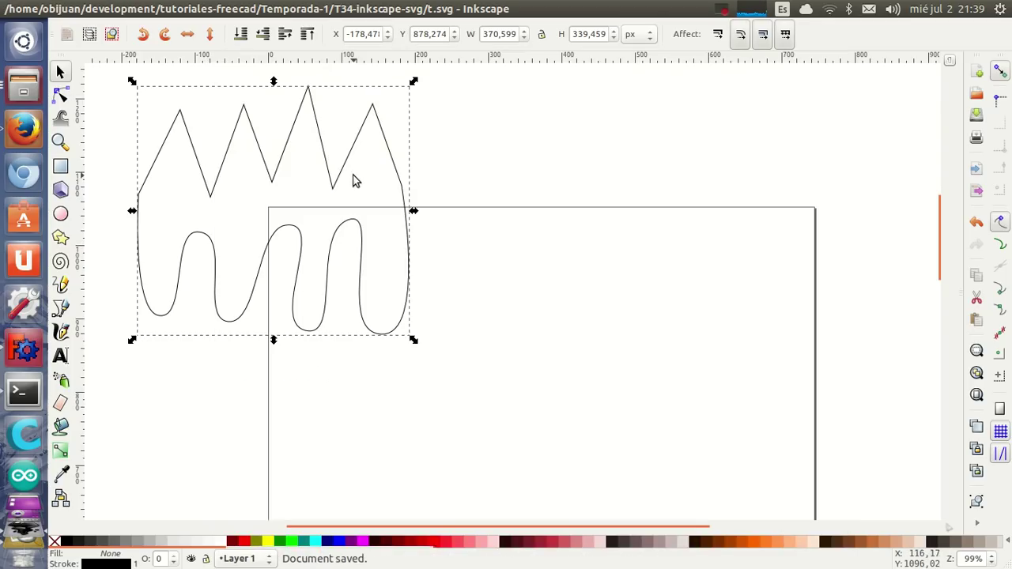
- In FreeCAD, import t.svg with the Drawing (Drawing) module to view it as a page
left_click(24, 350)
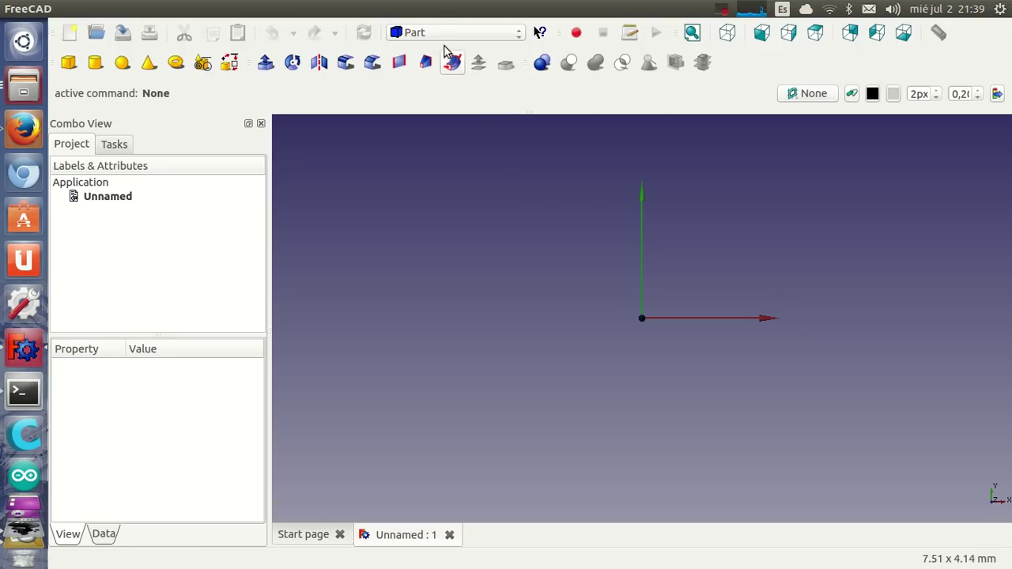
left_click(61, 9)
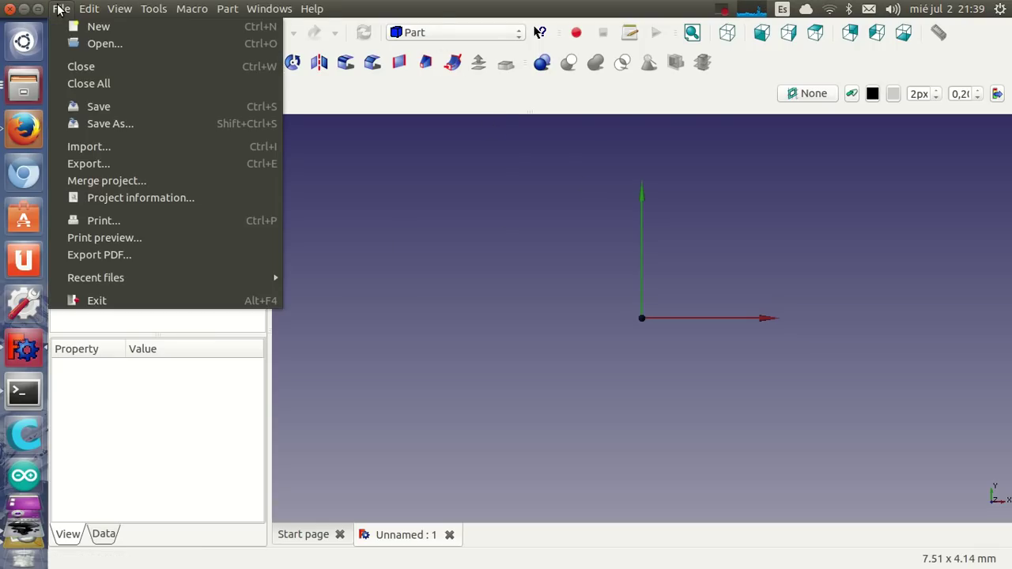
left_click(91, 145)
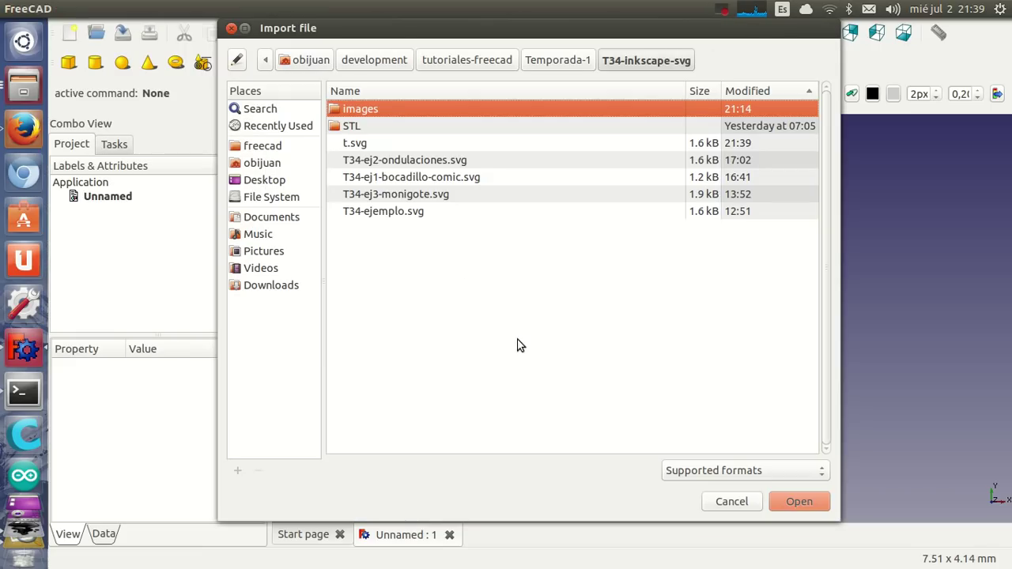
left_click(368, 142)
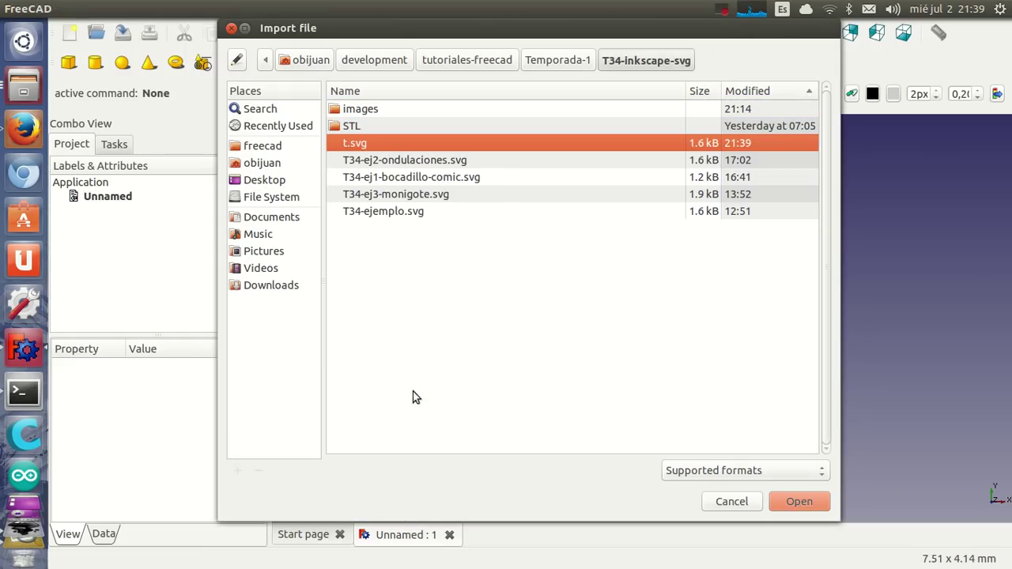
left_click(794, 501)
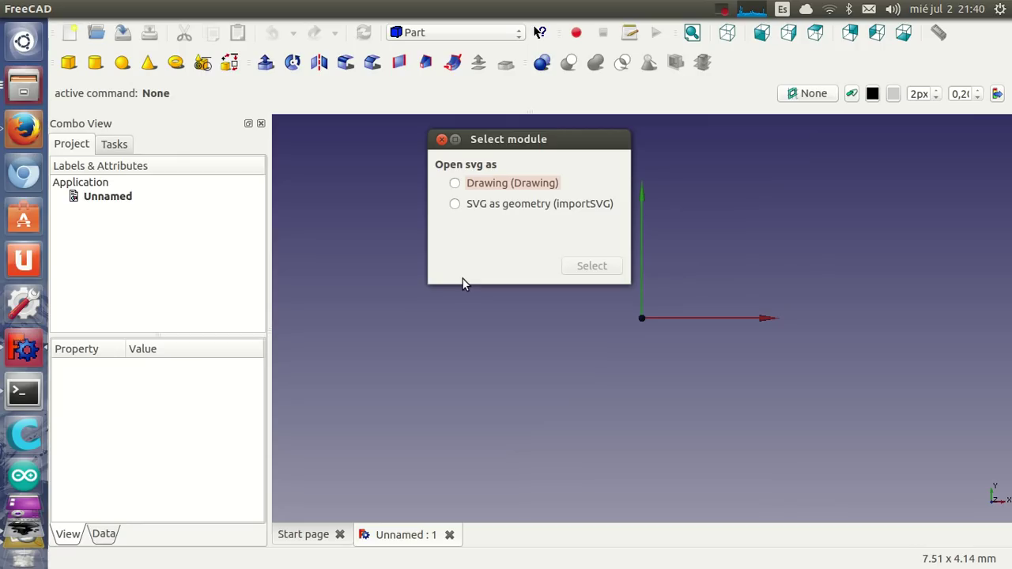
left_click(456, 184)
left_click(574, 265)
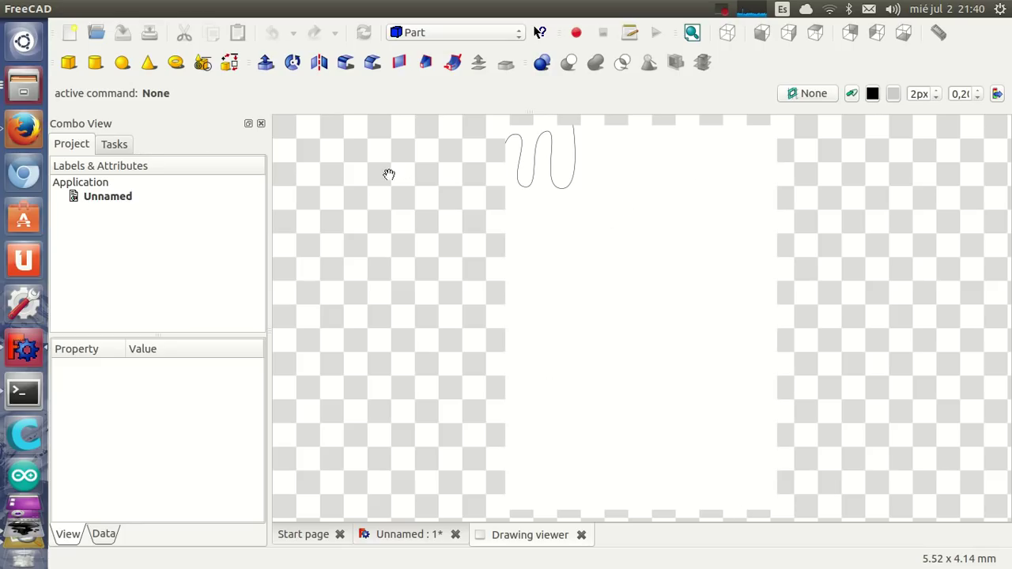
- Close the Drawing tab, re-import t.svg as geometry (importSVG), and orbit to view path3012
left_click(581, 535)
left_click(62, 9)
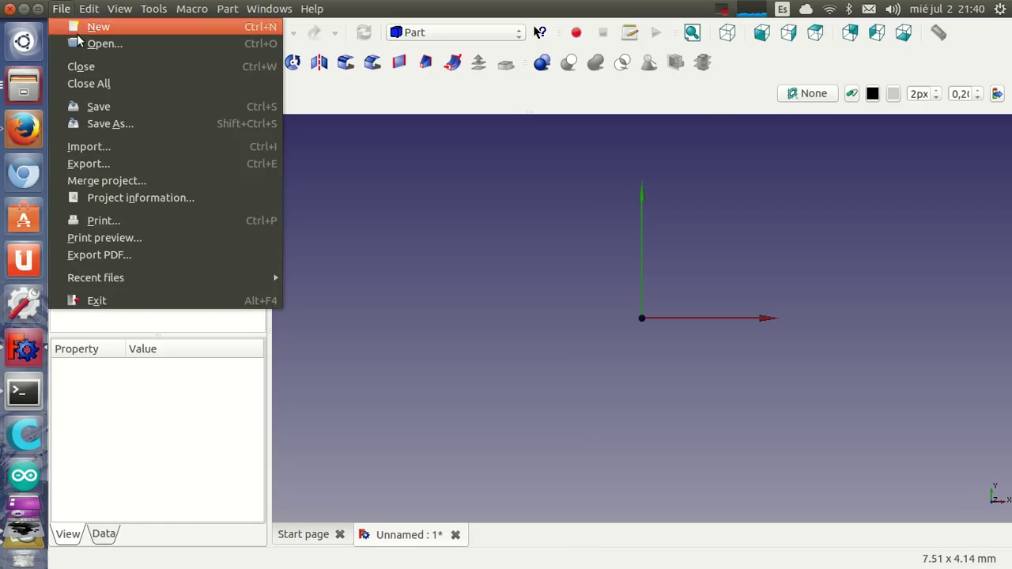
left_click(89, 151)
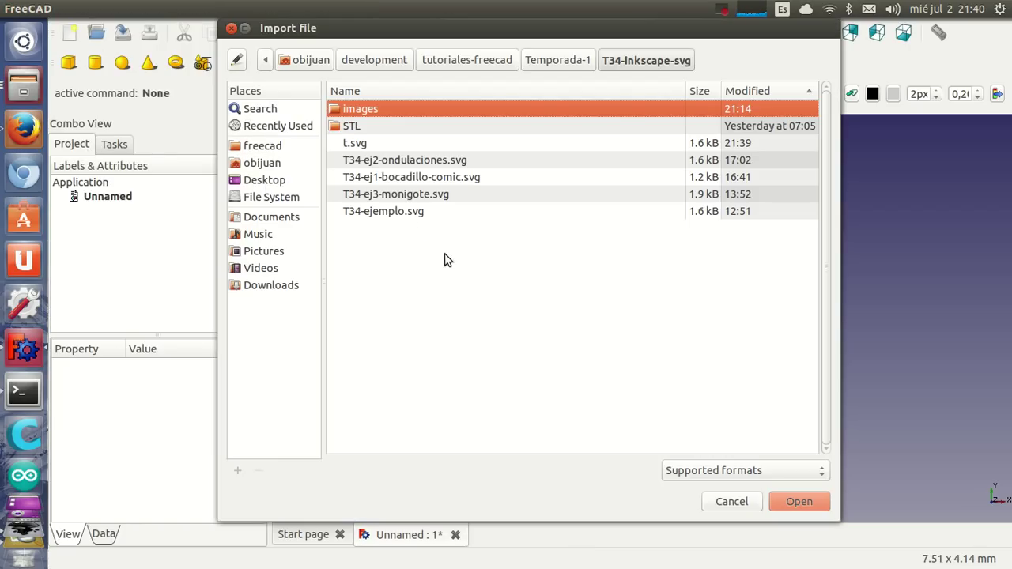
left_click(362, 145)
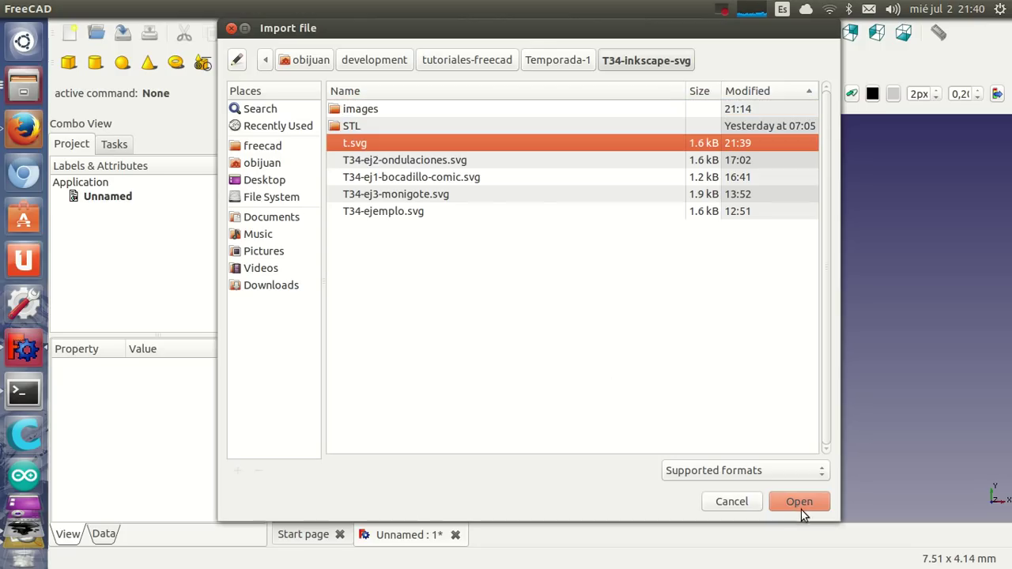
left_click(799, 503)
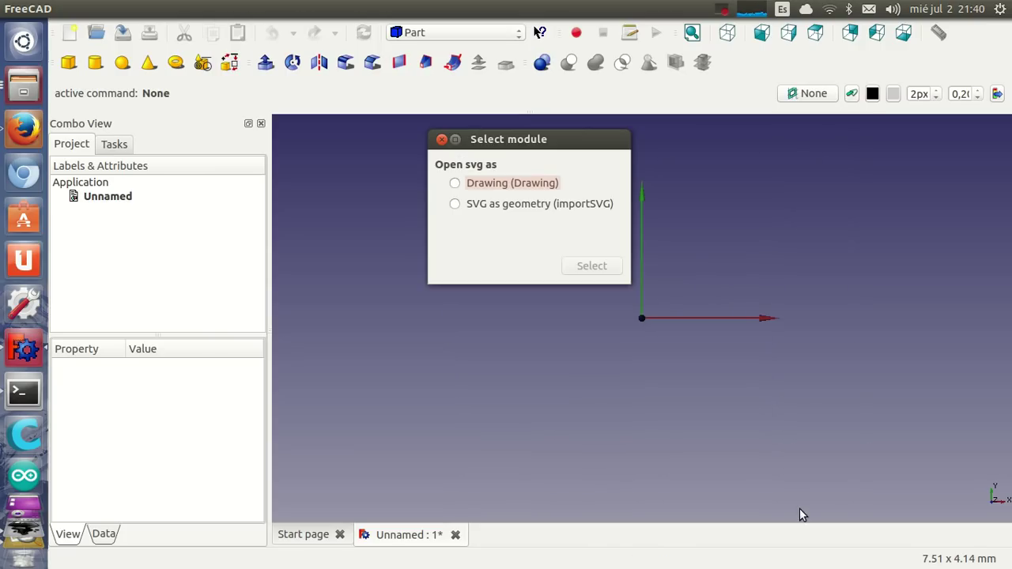
left_click(474, 206)
left_click(591, 266)
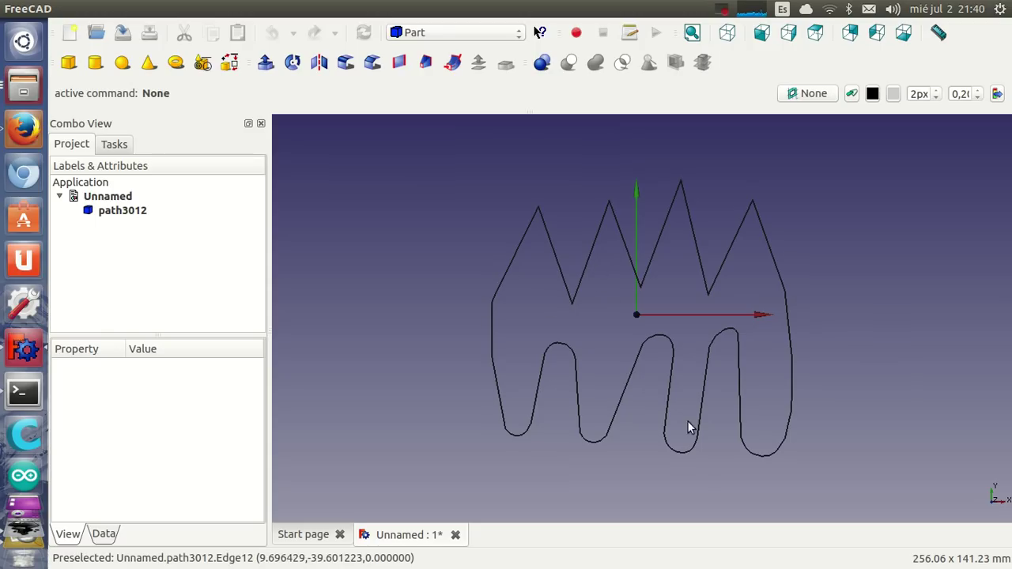
mouse_move(639, 479)
left_mouse_down()
mouse_move(622, 413)
mouse_move(569, 356)
mouse_move(472, 403)
mouse_move(751, 404)
mouse_move(720, 381)
mouse_move(544, 404)
mouse_move(637, 418)
left_mouse_up()
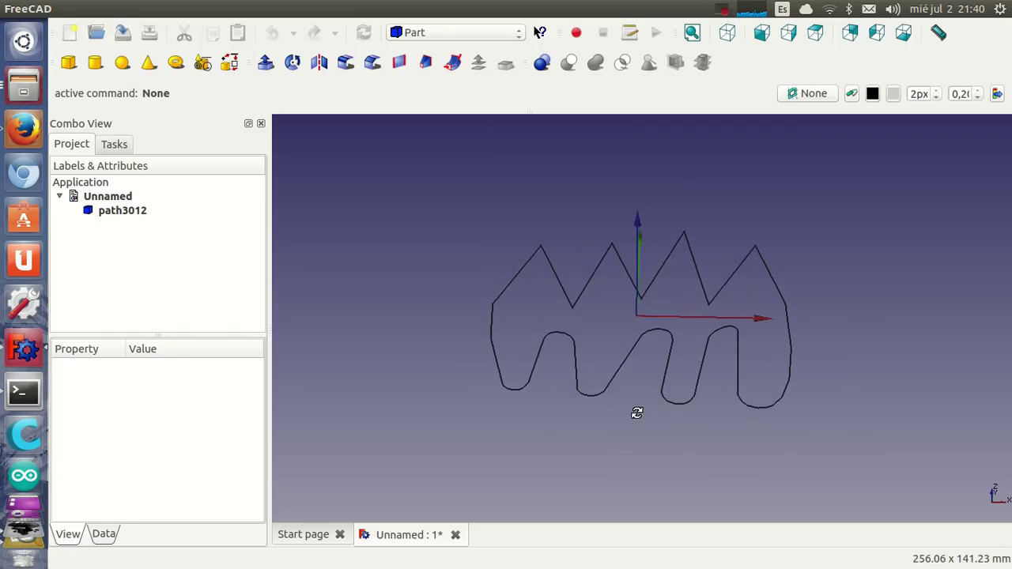
- Extrude path3012 10 mm along Z as a solid, then orbit to inspect the plate
left_click(131, 217)
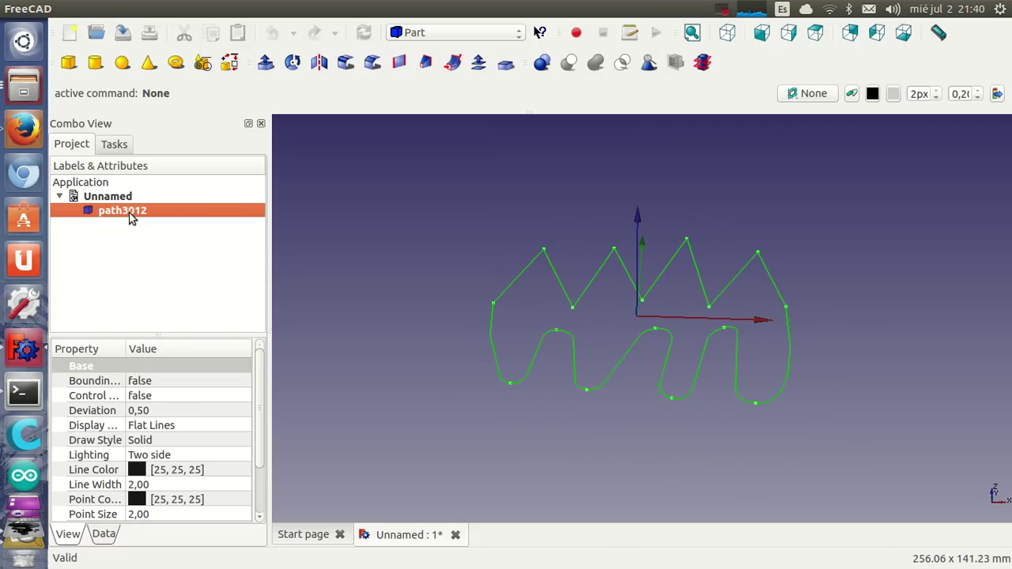
left_click(265, 63)
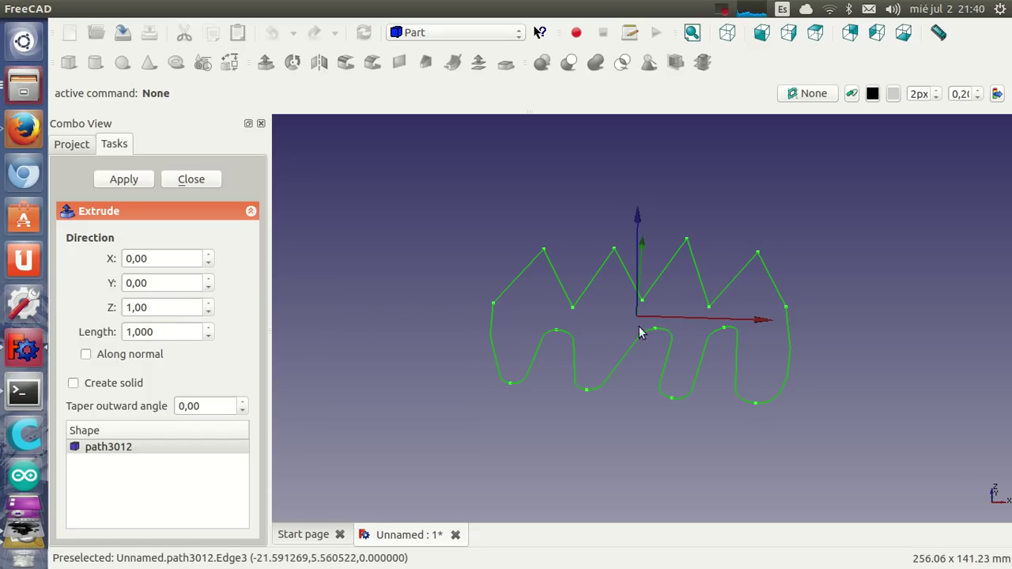
left_click(179, 330)
scroll(175, 331, "up", 3)
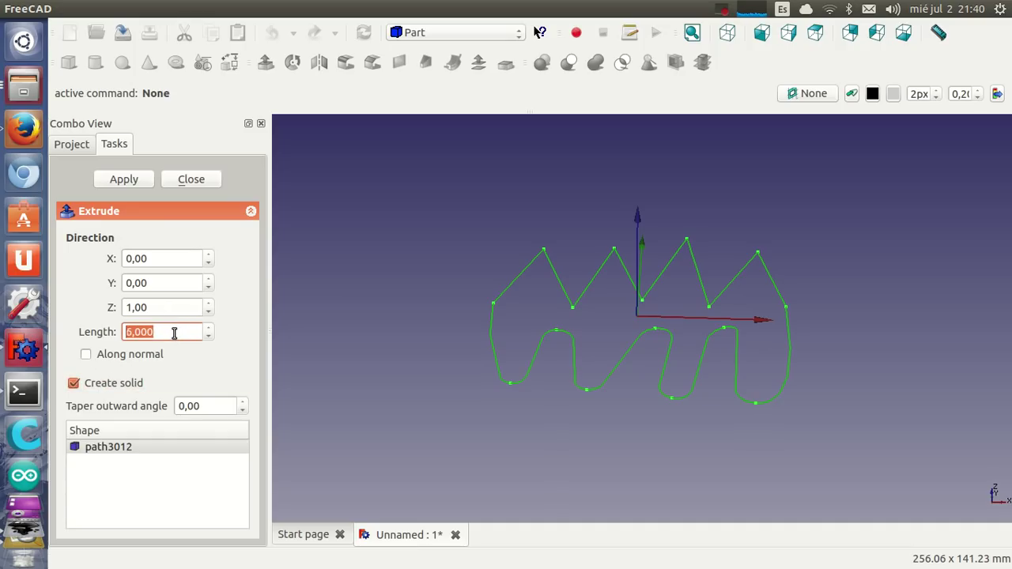
left_click(135, 181)
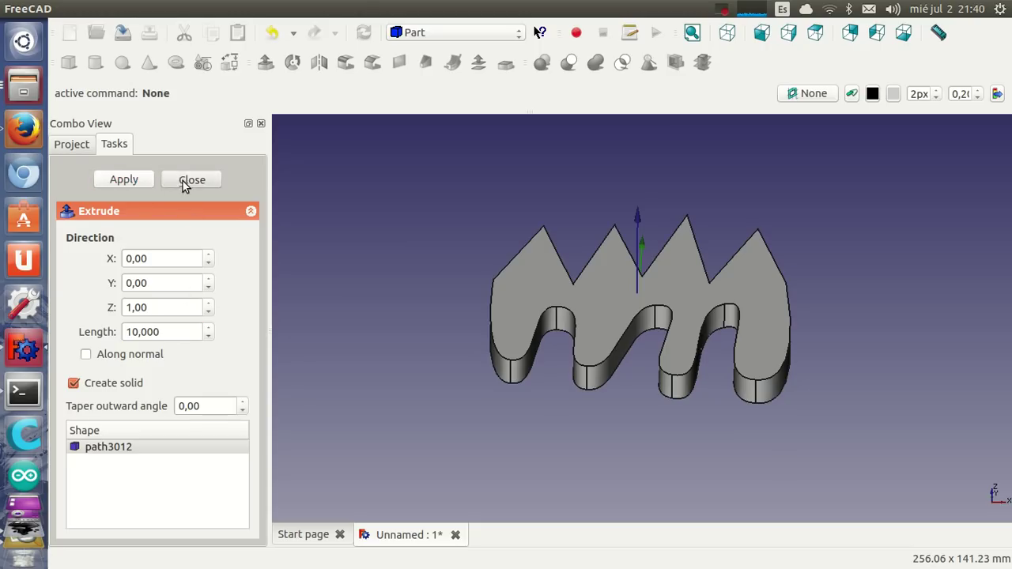
left_click(183, 181)
mouse_move(699, 431)
left_mouse_down()
mouse_move(657, 438)
mouse_move(576, 407)
mouse_move(515, 341)
mouse_move(587, 431)
mouse_move(632, 432)
mouse_move(606, 318)
mouse_move(814, 371)
mouse_move(717, 420)
mouse_move(622, 447)
mouse_move(655, 450)
left_mouse_up()
scroll(615, 433, "up", 3)
scroll(615, 433, "down", 3)
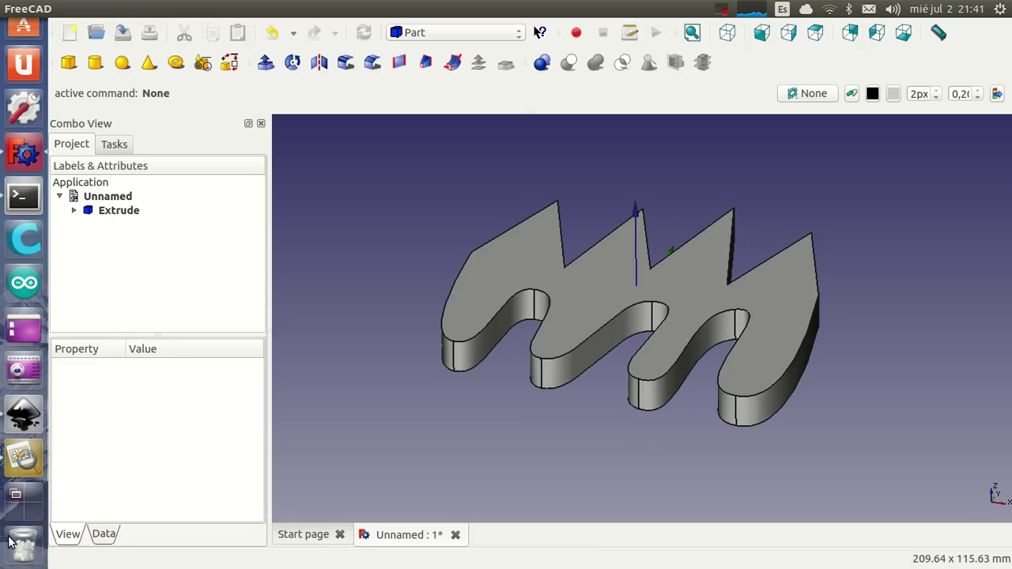
- Page through the example screenshots in Image Viewer to image 6/6, 06-T34-ej3-monigote-1.png
left_click(24, 460)
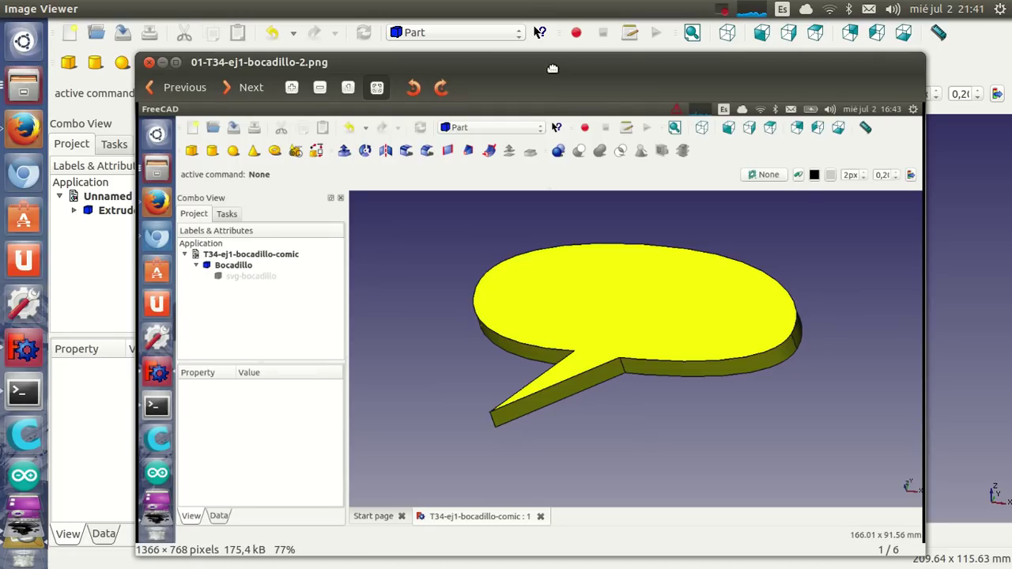
left_click_drag(553, 69, 546, 41)
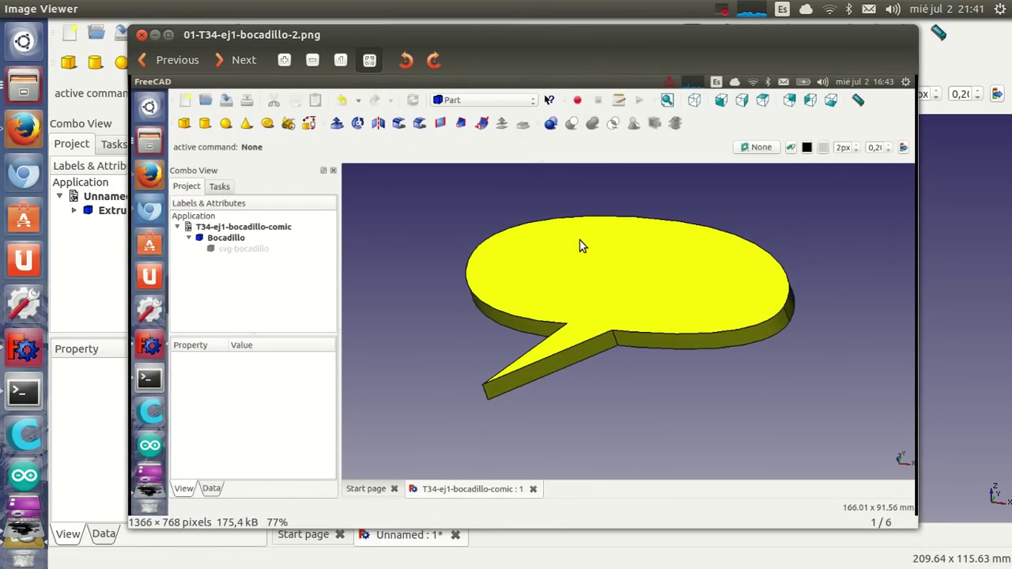
left_click(252, 63)
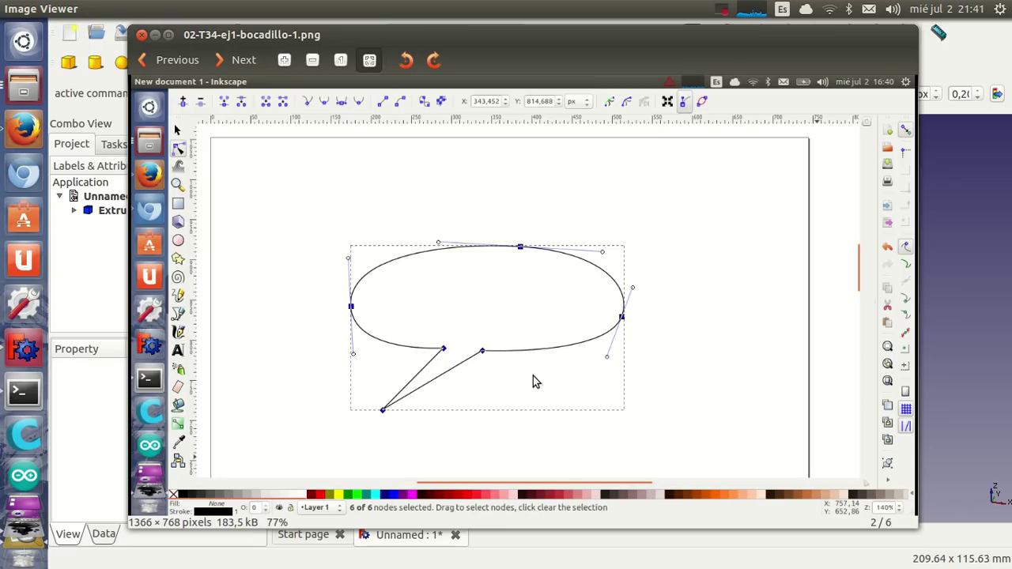
left_click(239, 64)
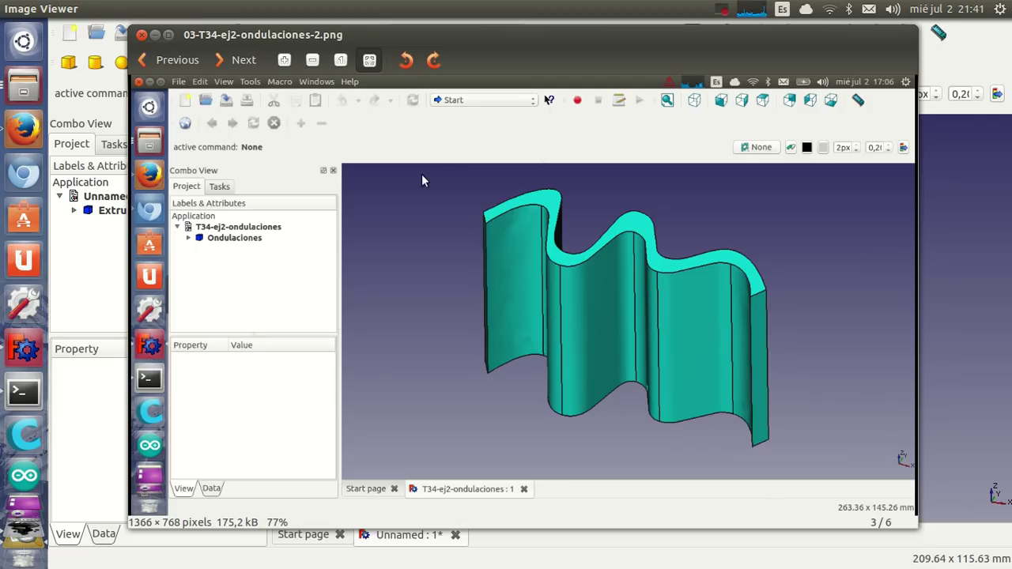
left_click(234, 68)
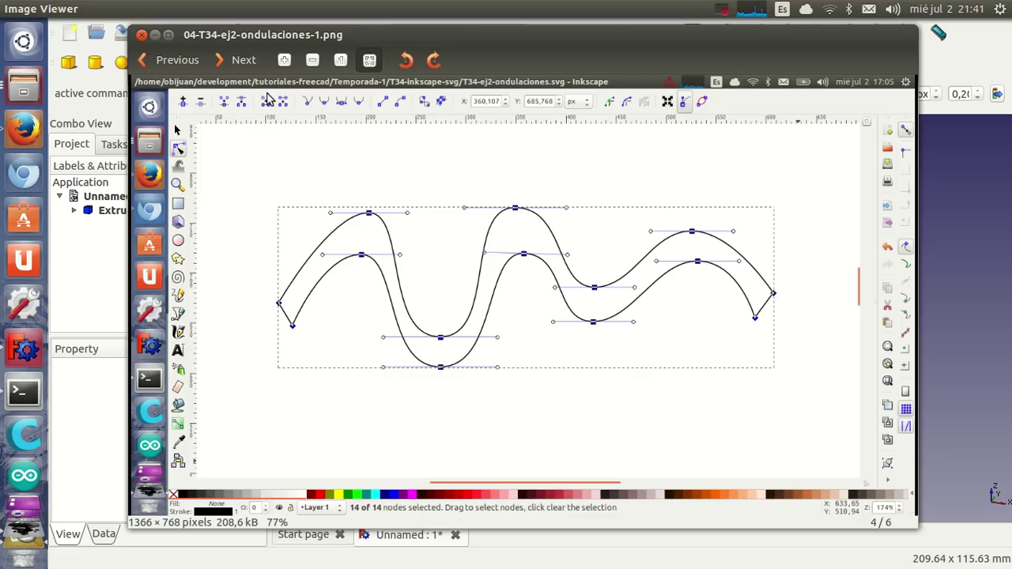
left_click(227, 60)
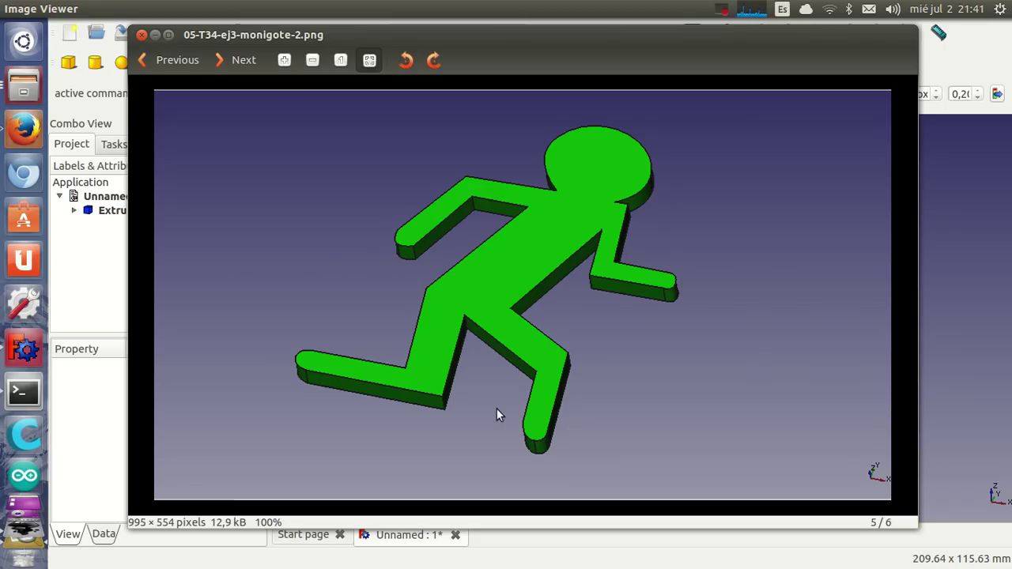
left_click(238, 60)
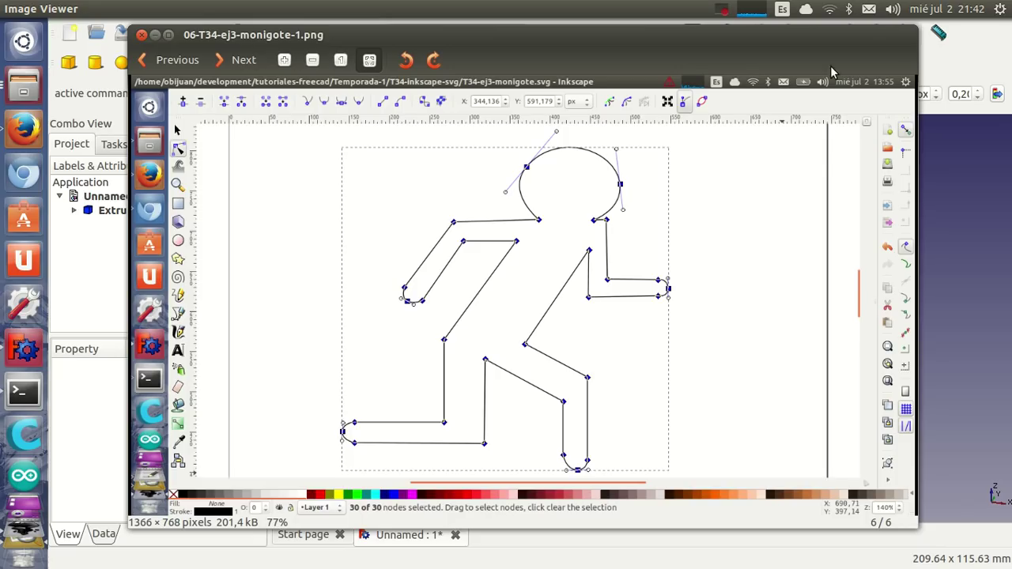
left_click(721, 10)
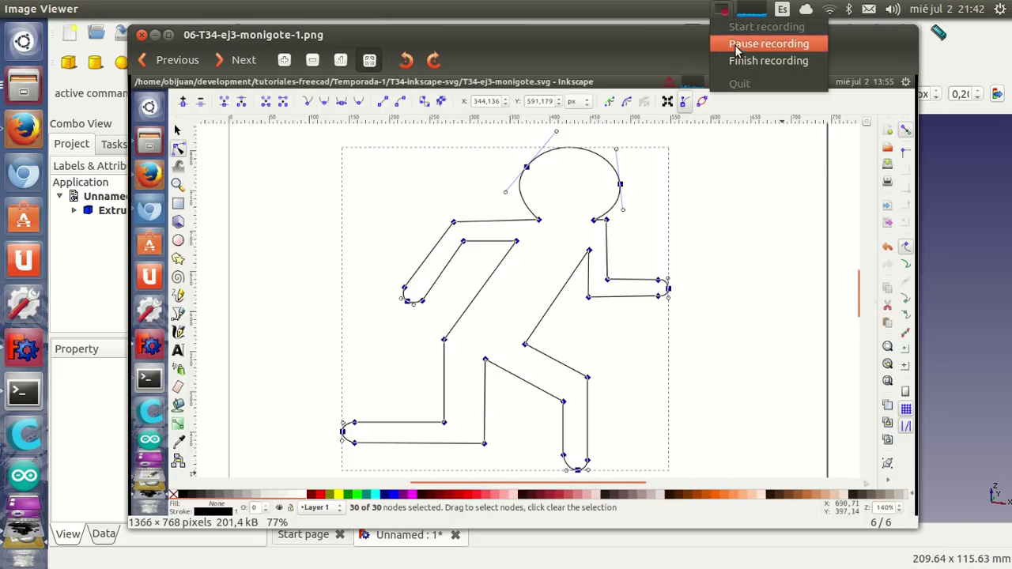